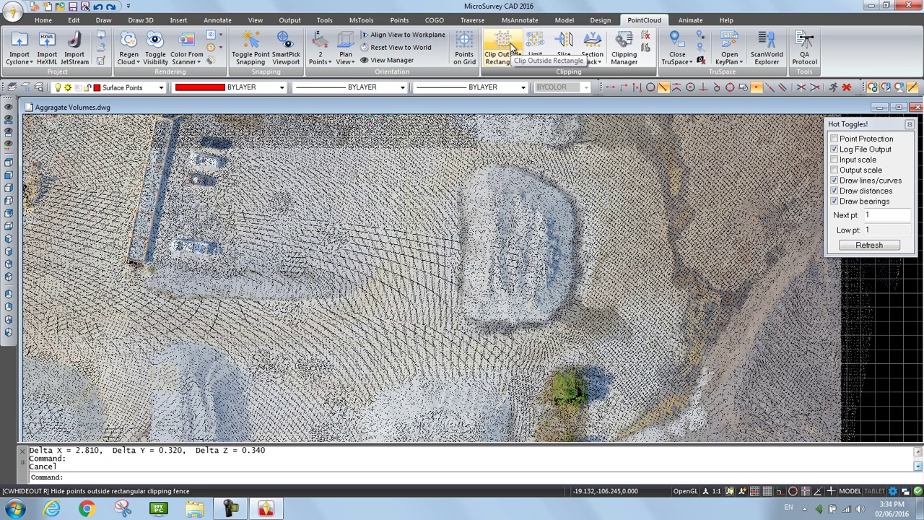
Step: Hide all point cloud points outside a rectangle drawn around the large stockpile beside the green tree
click(486, 58)
click(432, 147)
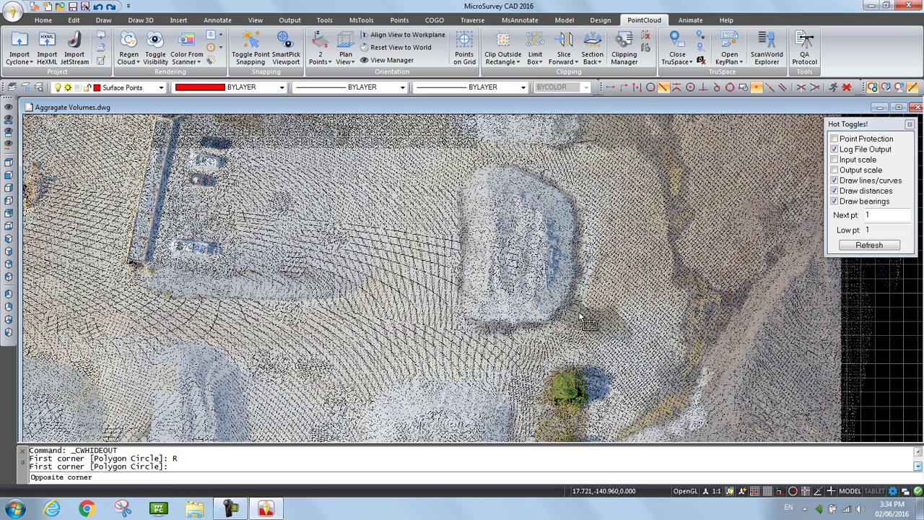
click(597, 346)
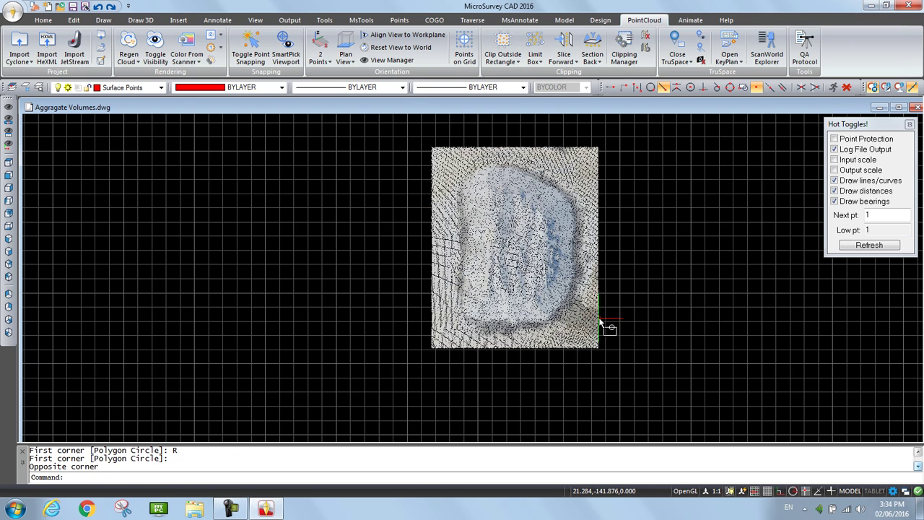
shift+middle_drag(515, 309, 512, 210)
middle_drag(516, 359, 517, 306)
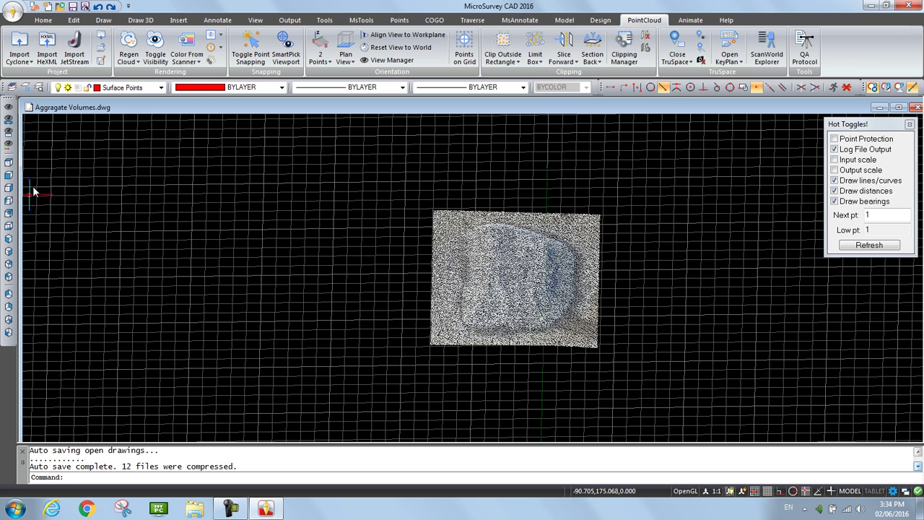
Step: Restore the top view and set the drawing grid spacing to 1.000 in both X and Y
click(8, 162)
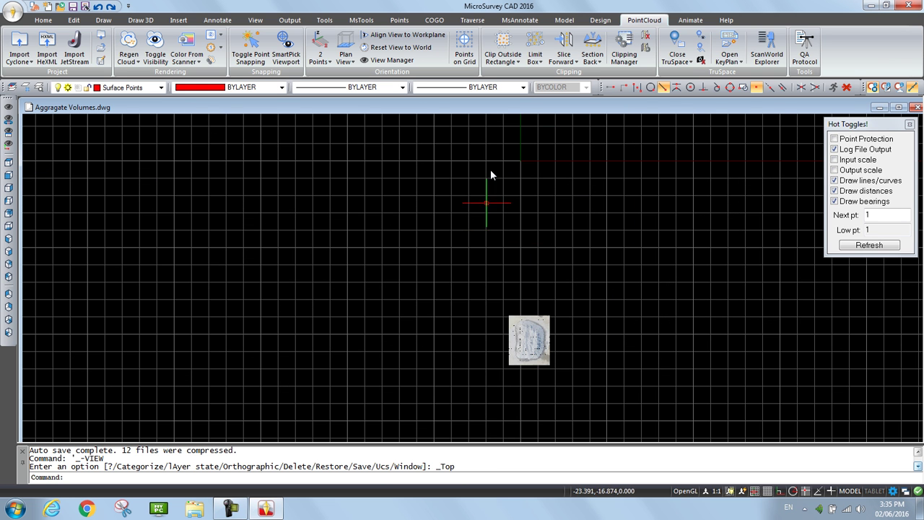
right_click(767, 491)
click(798, 480)
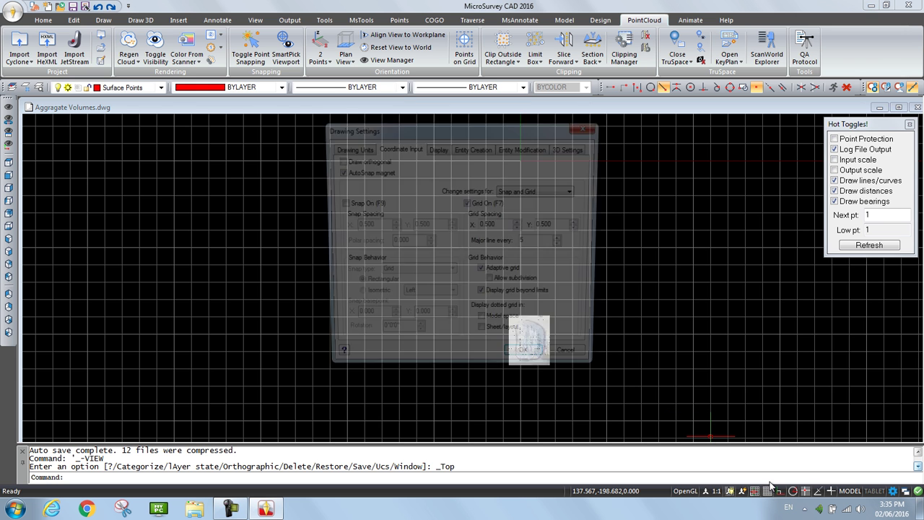
double_click(506, 227)
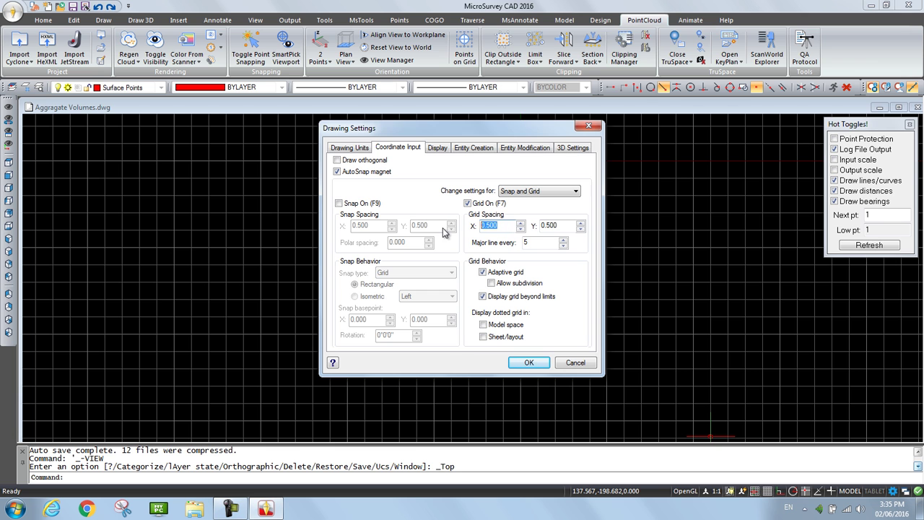
double_click(565, 226)
text(1)
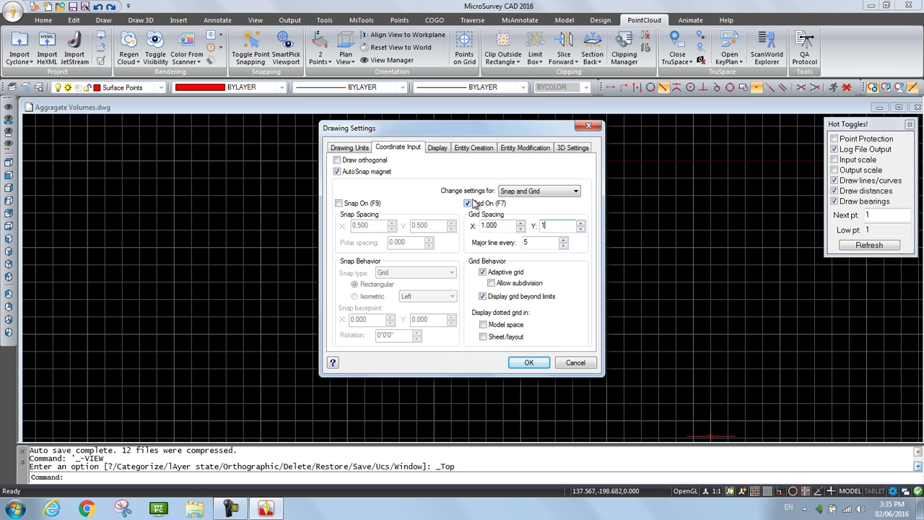
click(527, 363)
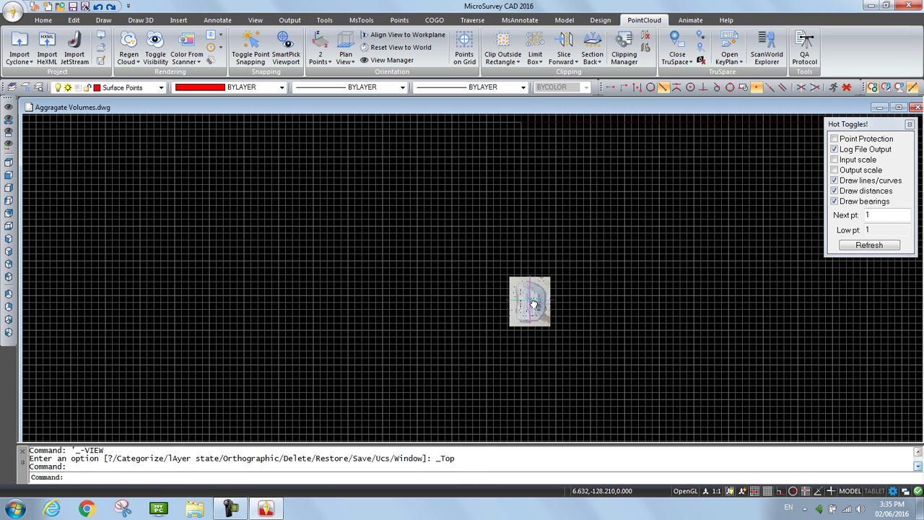
Step: Start a polygon fence for Points On Grid, placing its first vertices along the upper edge of the clipped stockpile
scroll(532, 303, up, 4)
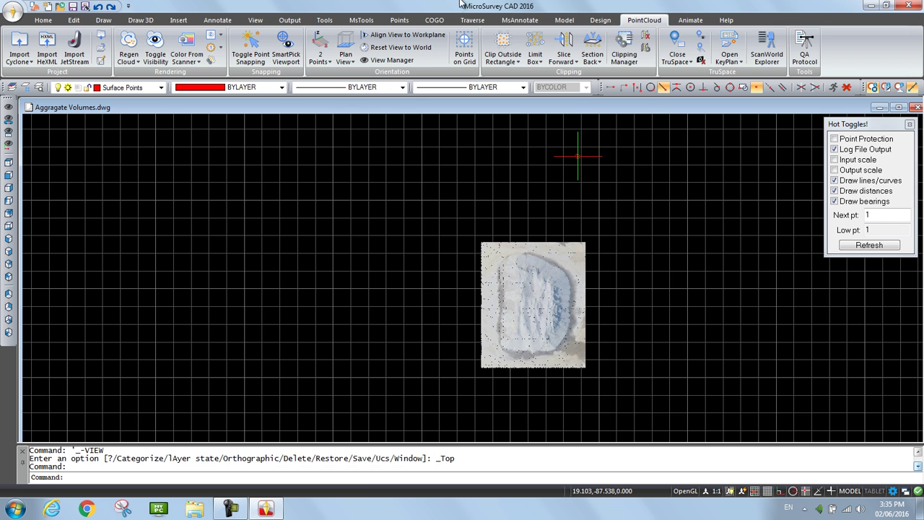
click(464, 49)
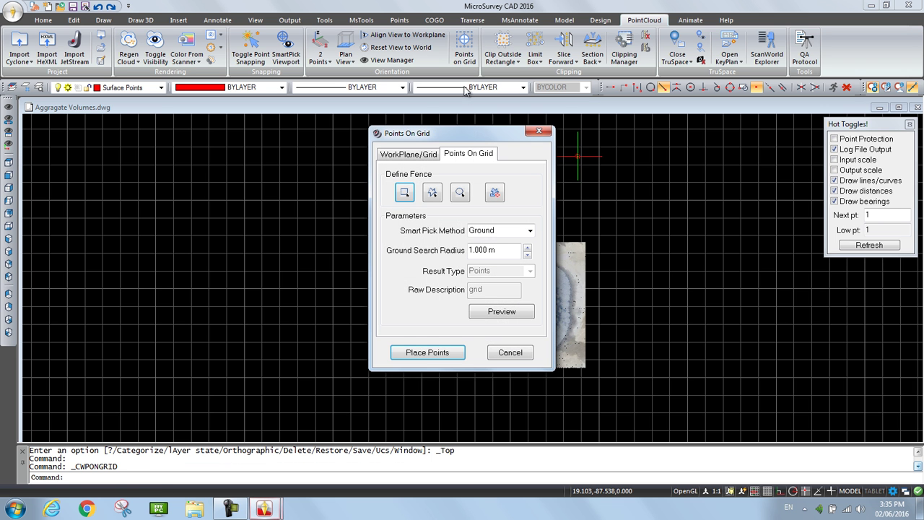
drag(465, 133, 267, 111)
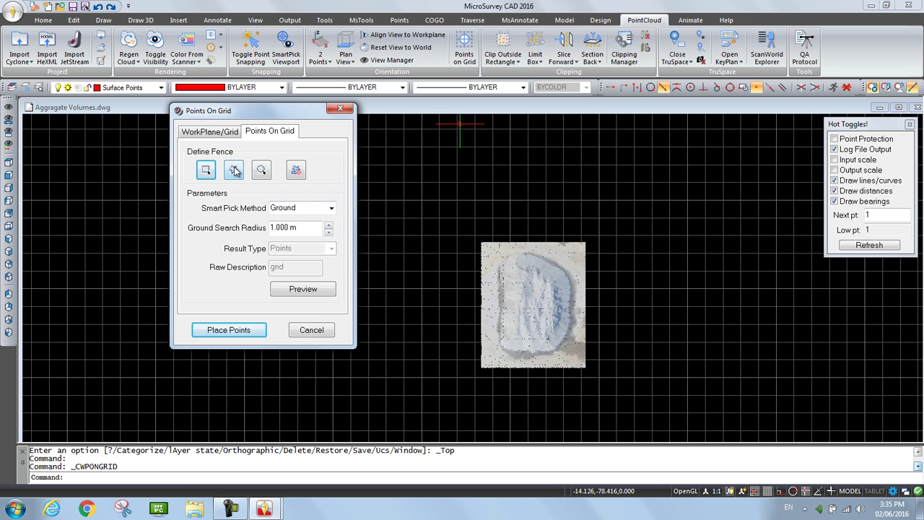
click(233, 170)
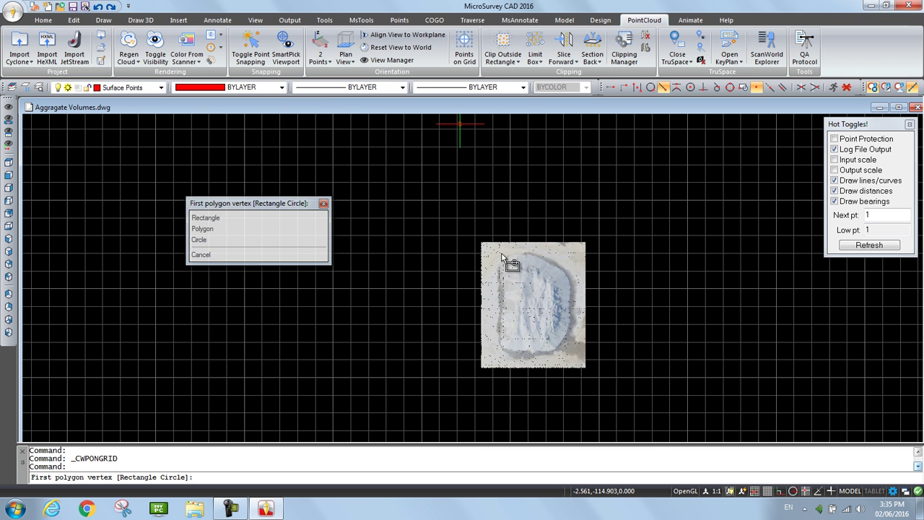
scroll(501, 256, up, 4)
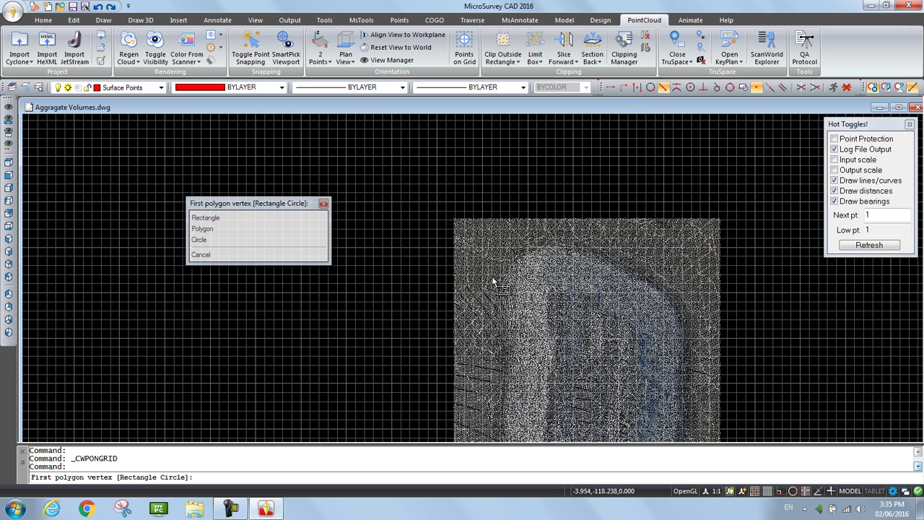
click(510, 251)
click(532, 241)
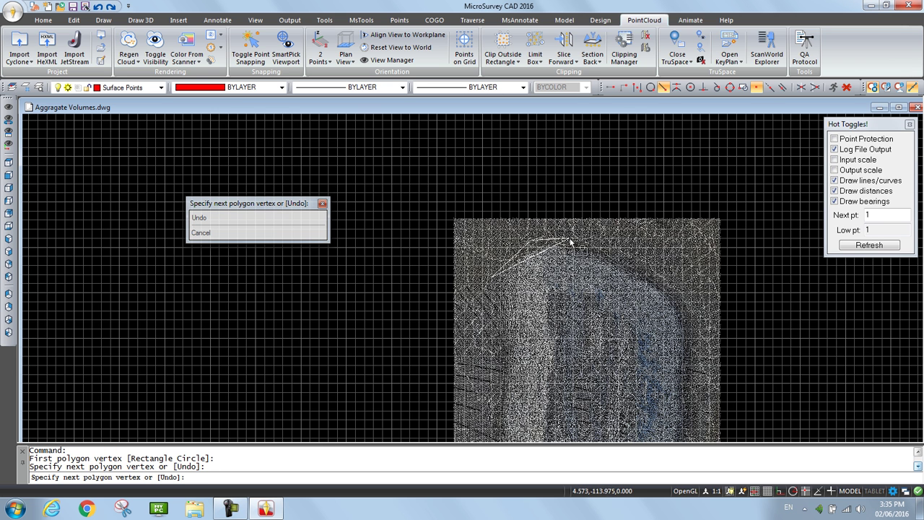
click(574, 244)
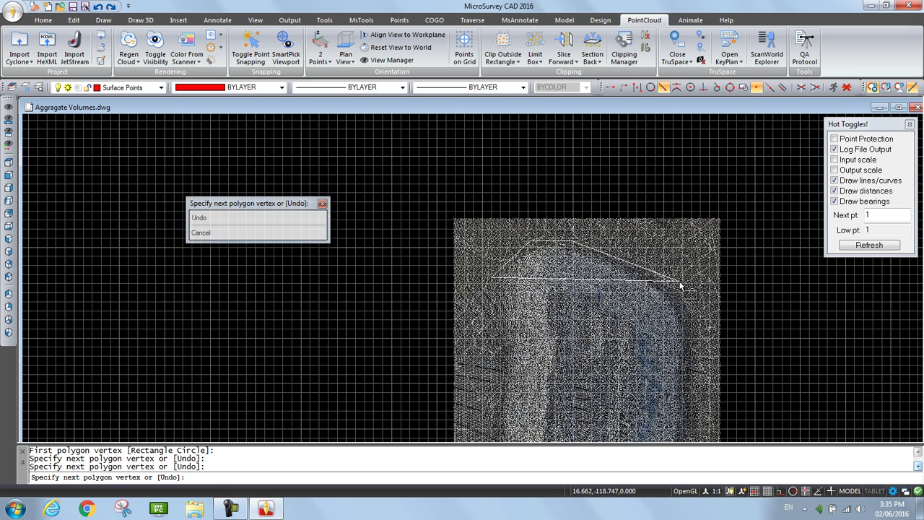
click(675, 286)
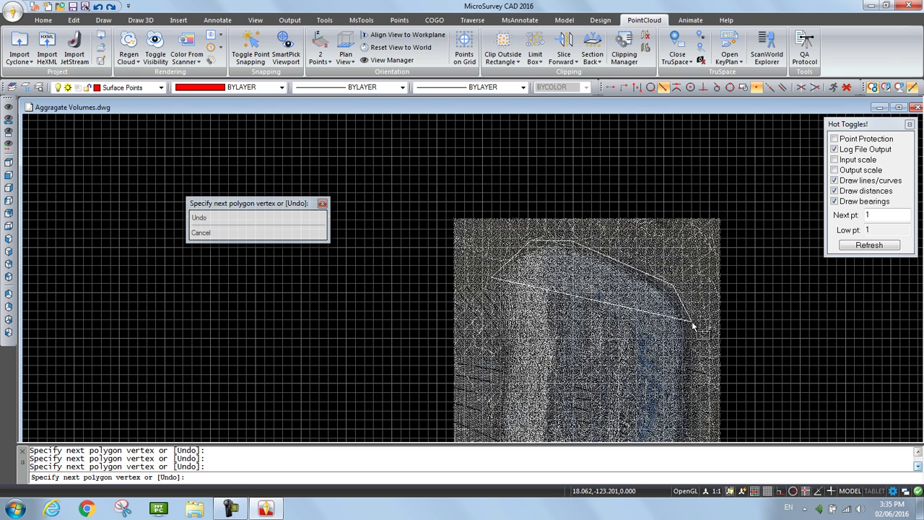
Step: Continue the polygon fence down the stockpile's right side, around its lower edge and up its left side, and finish it
middle_drag(692, 326, 663, 189)
click(662, 193)
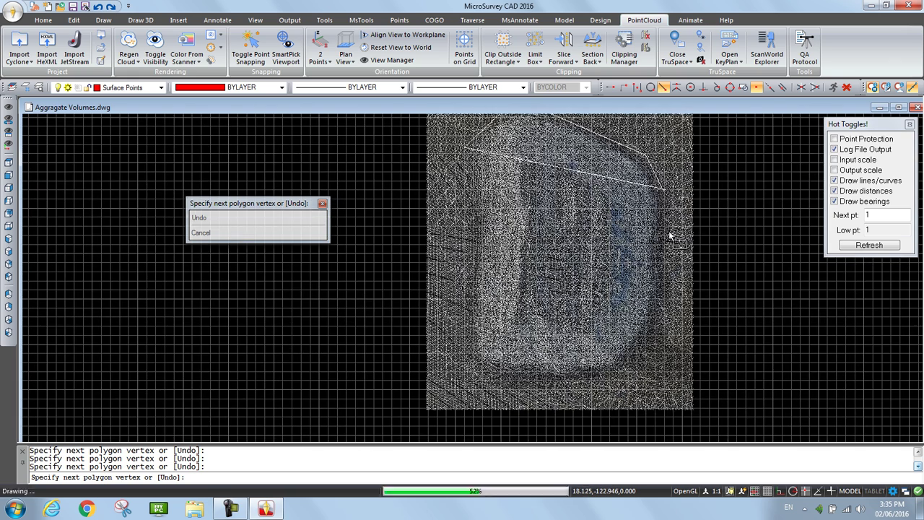
click(661, 304)
click(631, 373)
click(561, 381)
click(482, 369)
click(466, 308)
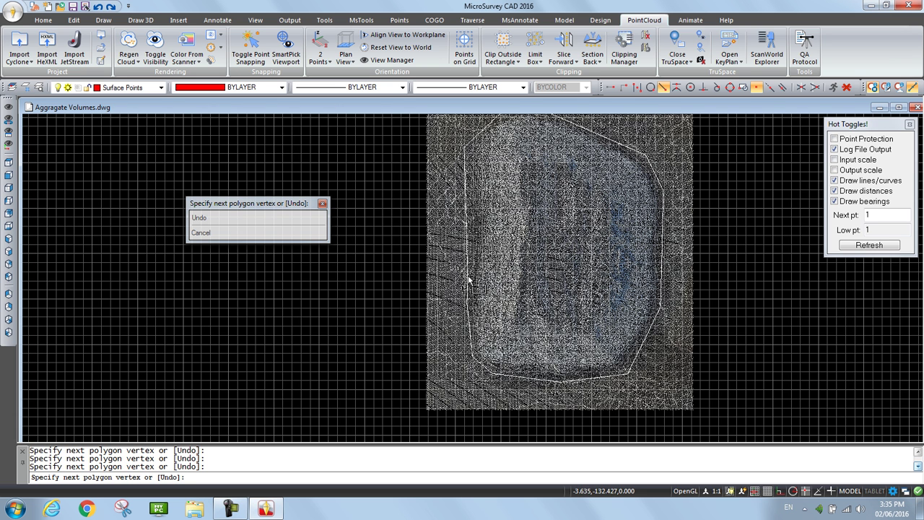
click(475, 220)
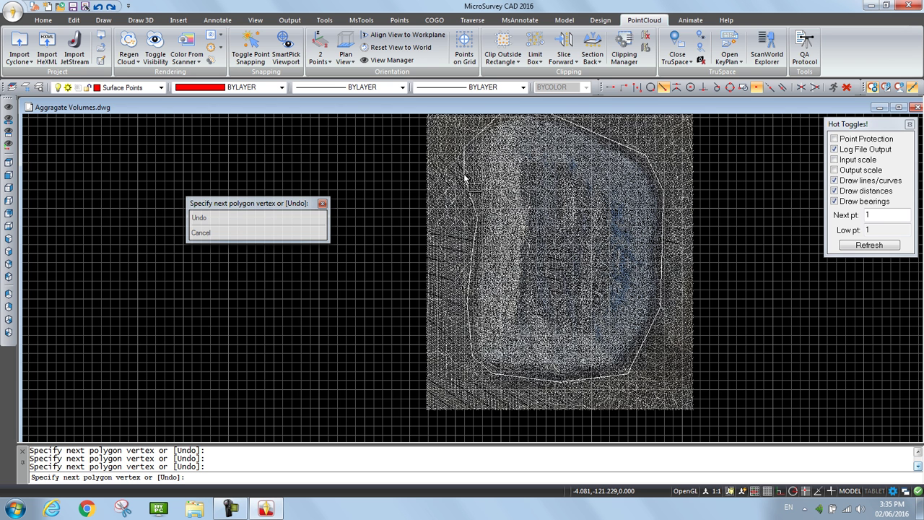
key(Escape)
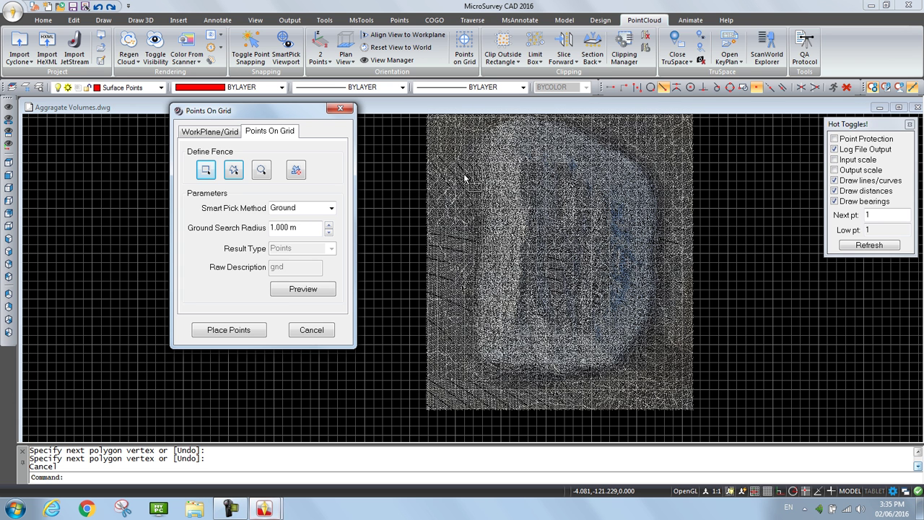
Step: Set the Smart Pick Method to Lowest with a Hi/Lo Search Radius of .5 and preview the grid points
drag(306, 114, 240, 80)
click(264, 175)
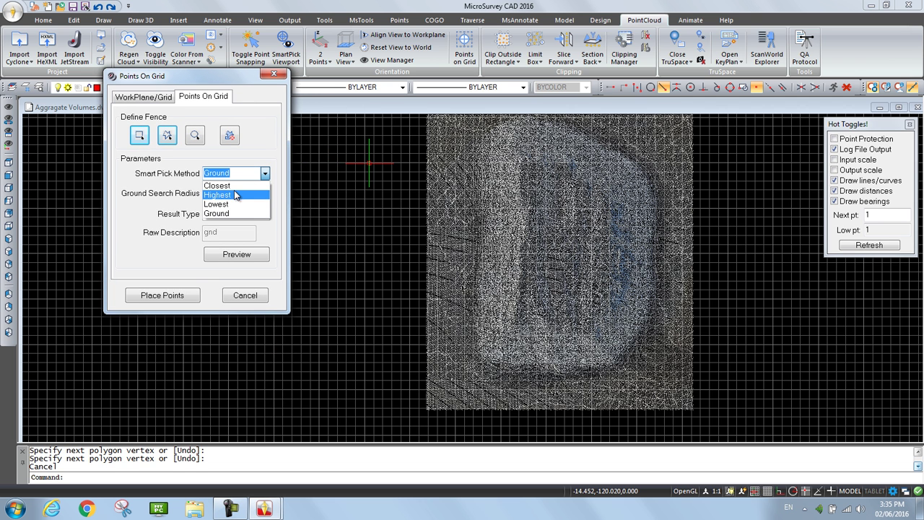
click(216, 204)
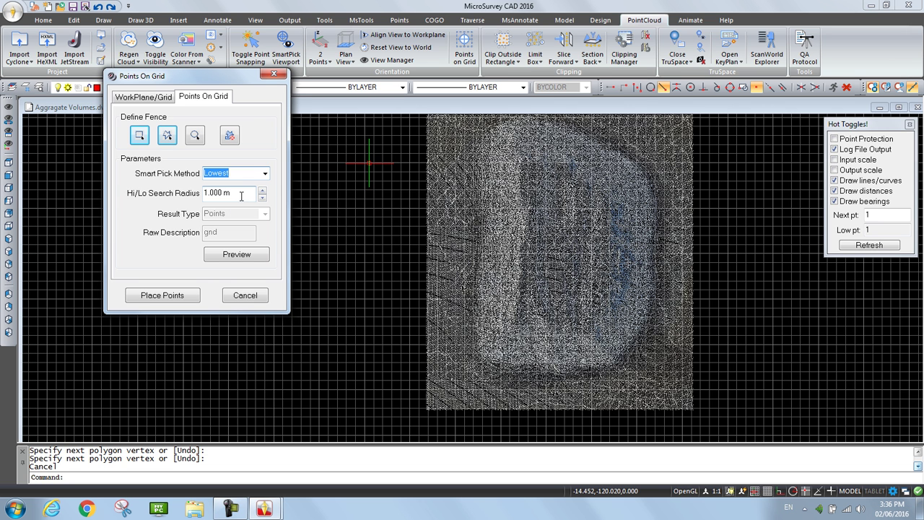
key(Tab)
key(BackSpace)
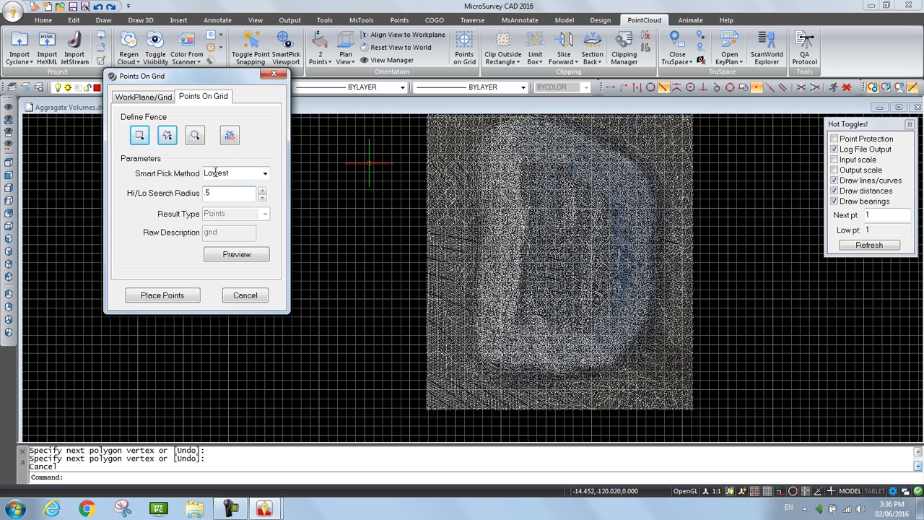
click(235, 172)
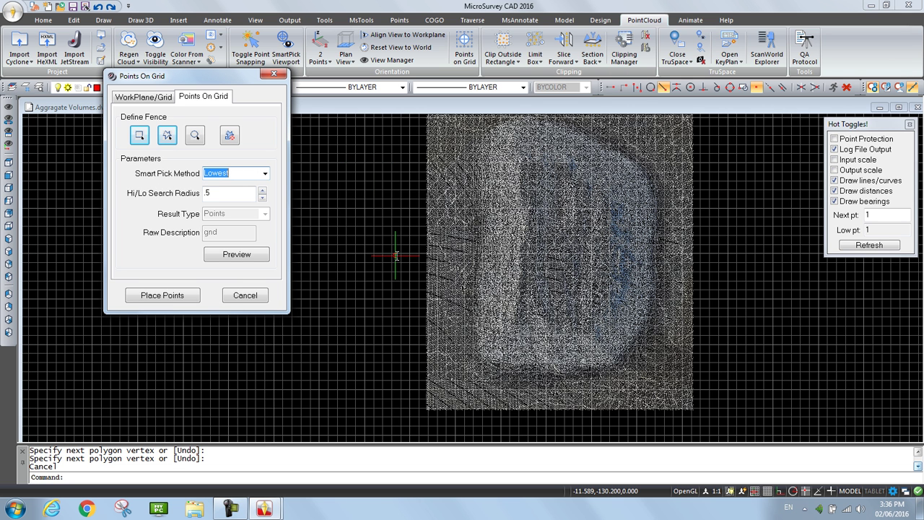
click(243, 257)
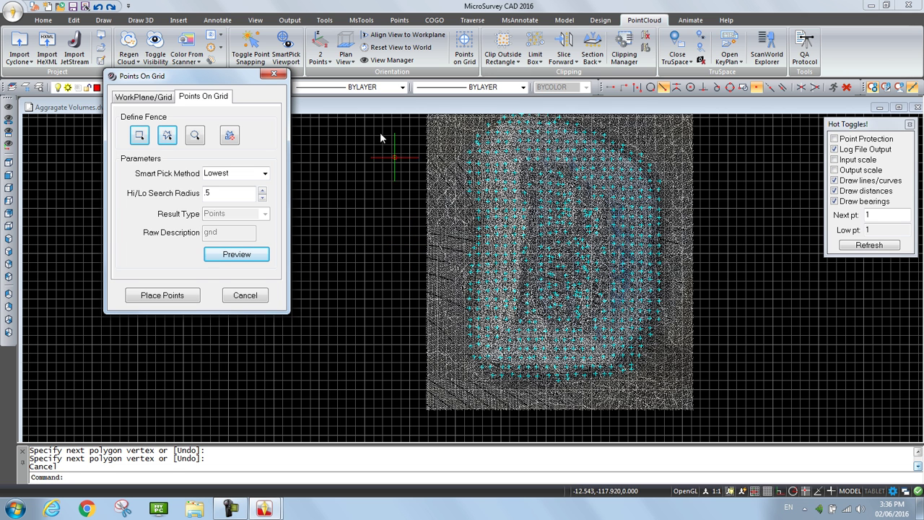
Step: Place the previewed grid points on the Surface Points layer and turn off the grid display
drag(219, 83, 396, 110)
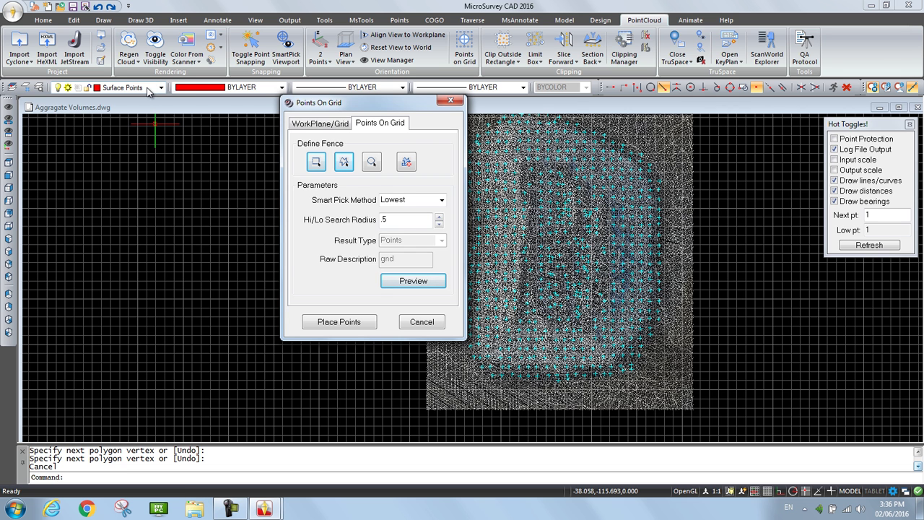
click(339, 323)
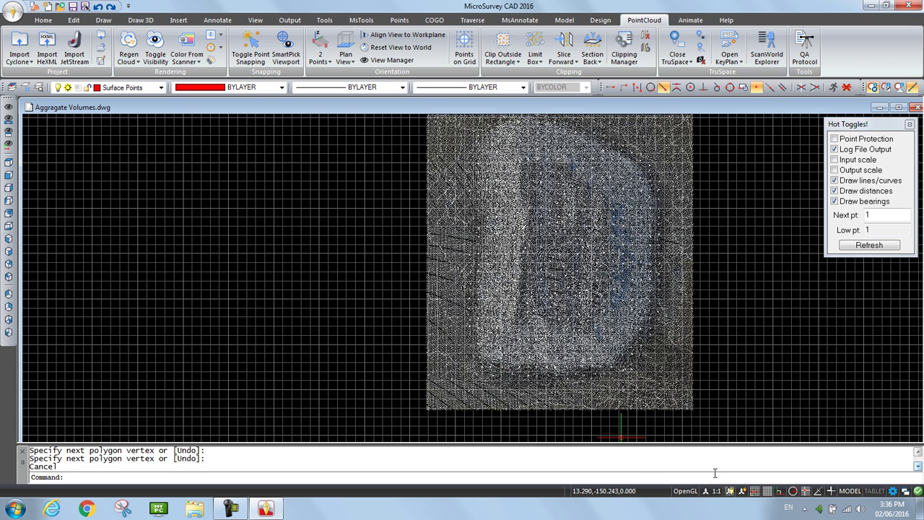
click(766, 491)
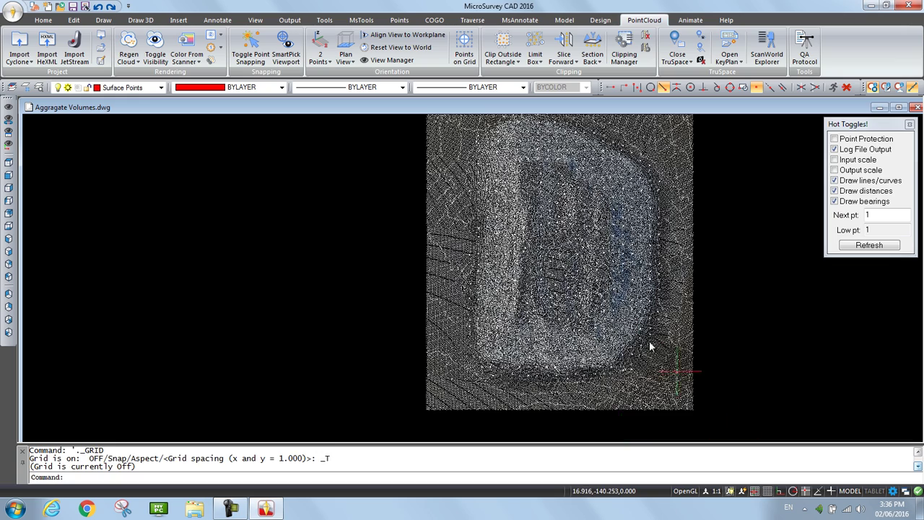
Step: Tilt the stockpile into an oblique 3D view and turn off the endpoint entity snap
shift+middle_drag(584, 361, 571, 249)
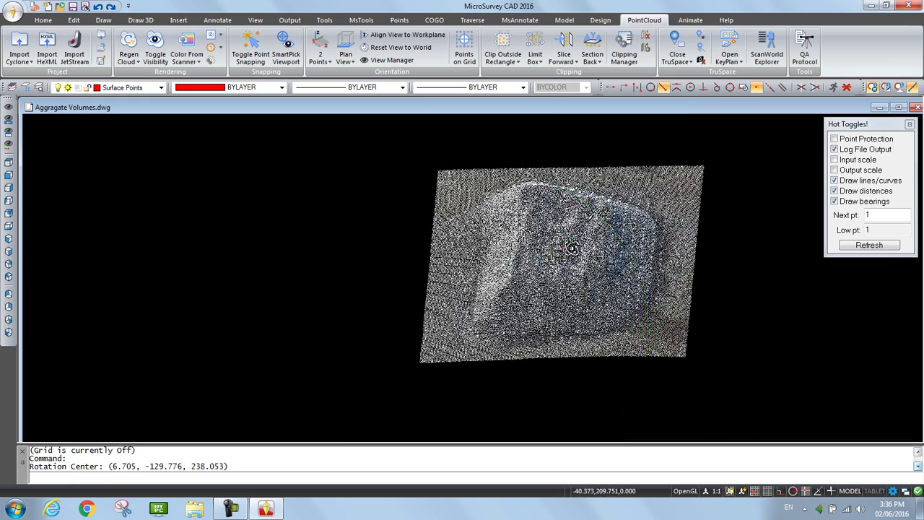
shift+middle_drag(652, 337, 629, 360)
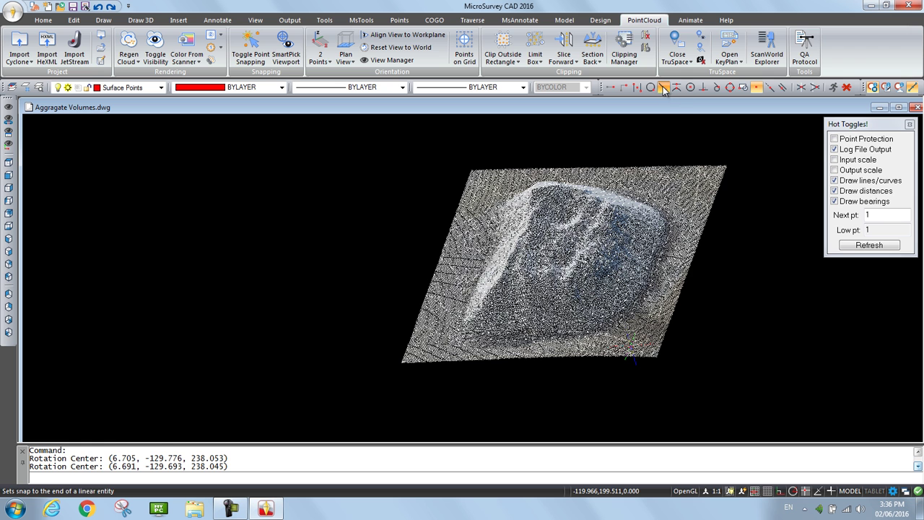
click(636, 88)
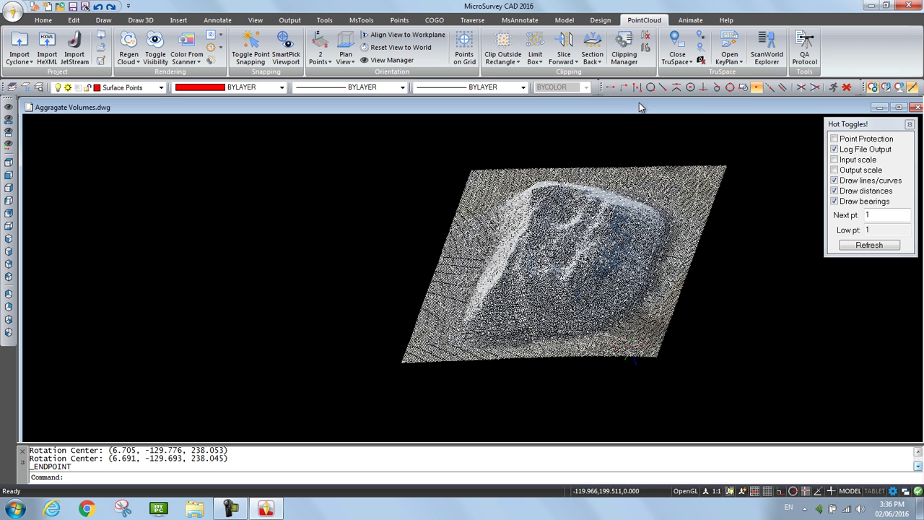
Step: Make Breaks the current layer for drawing the stockpile's breakline
click(142, 21)
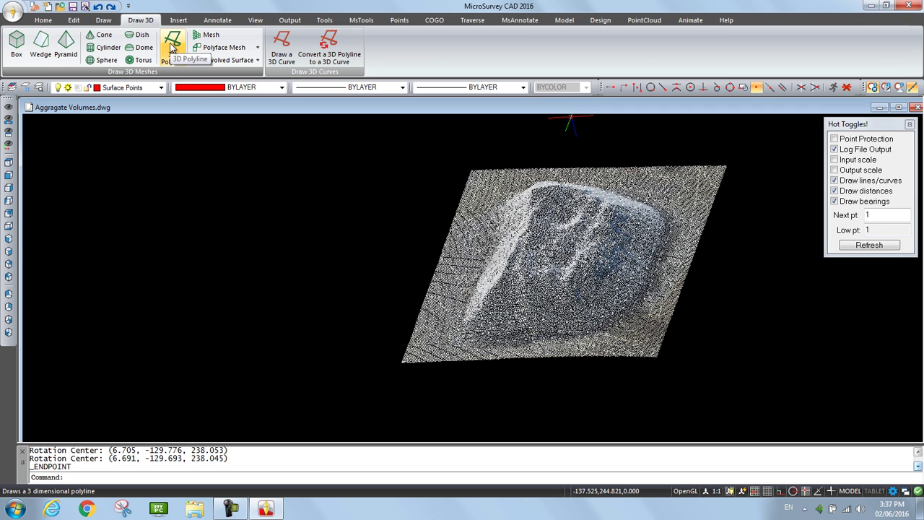
click(161, 88)
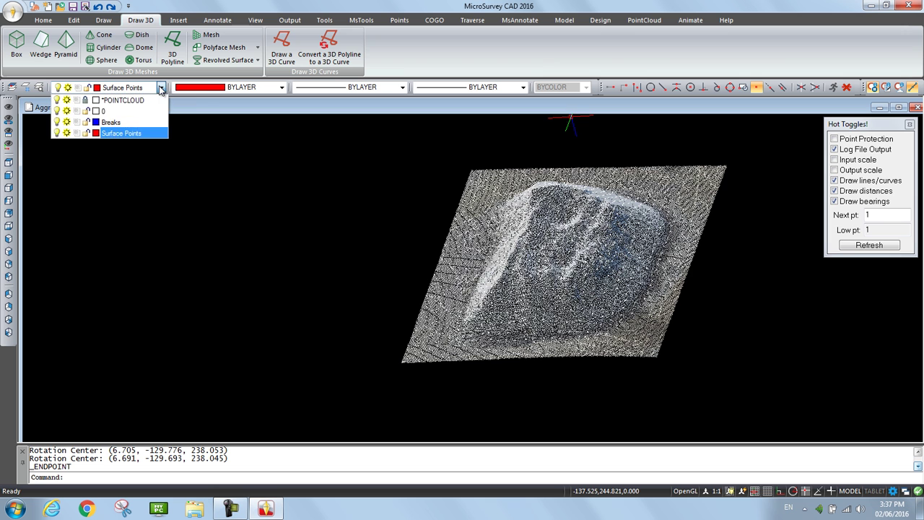
click(126, 121)
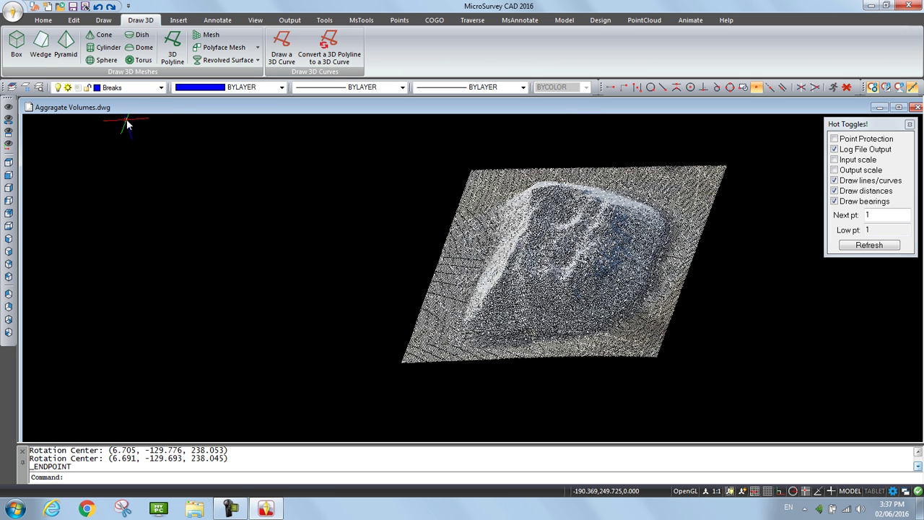
Step: Start a 3D polyline at the stockpile's lower-right toe and trace it up the right side to the upper-right corner
click(174, 46)
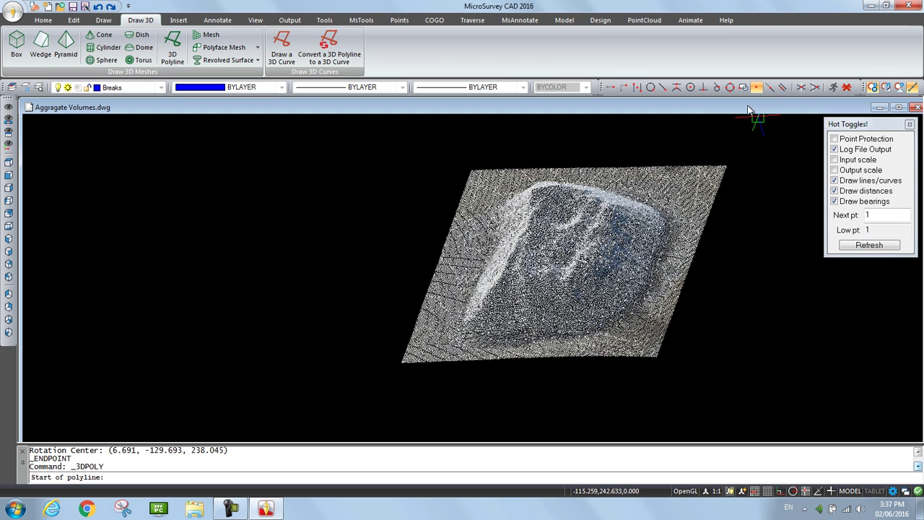
click(619, 330)
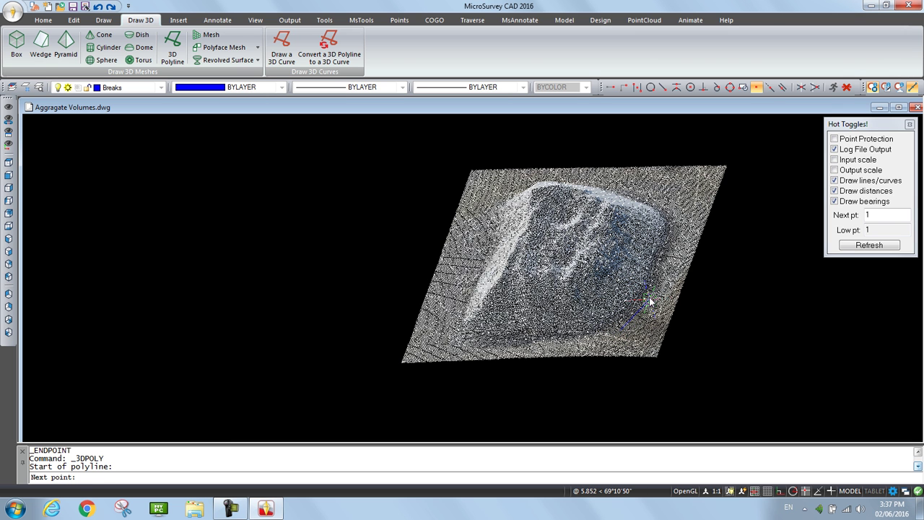
click(658, 264)
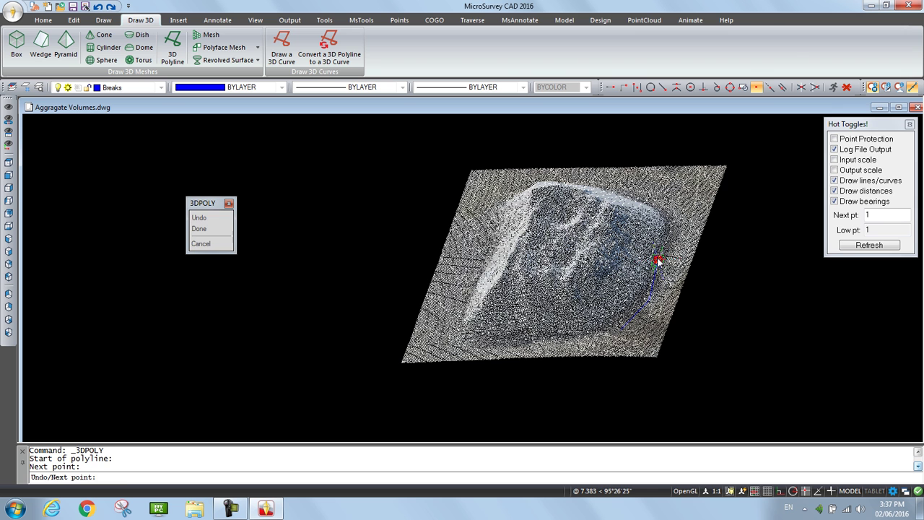
click(659, 261)
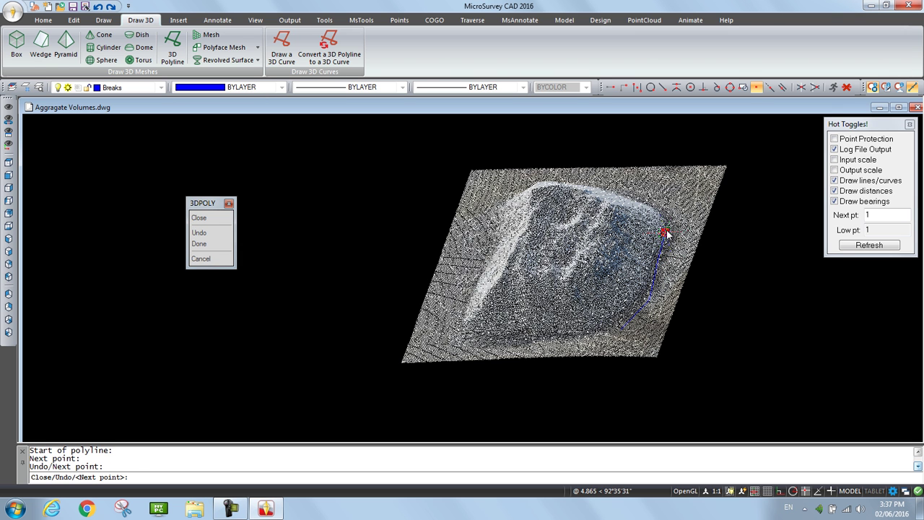
click(664, 232)
Step: Continue the 3D polyline along the toe of the stockpile's upper edge, around to the upper-left corner
mouse_move(682, 220)
shift+middle_down()
mouse_move(693, 274)
mouse_move(688, 252)
shift+middle_up()
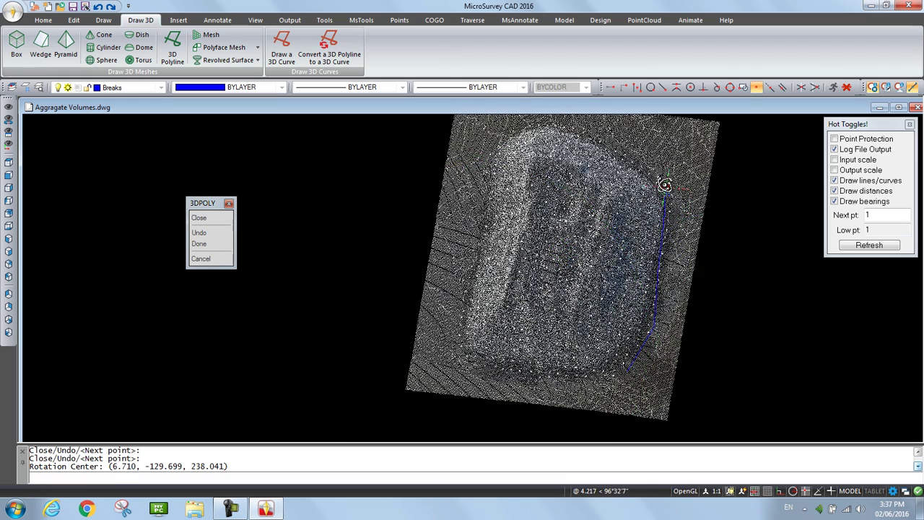
click(641, 162)
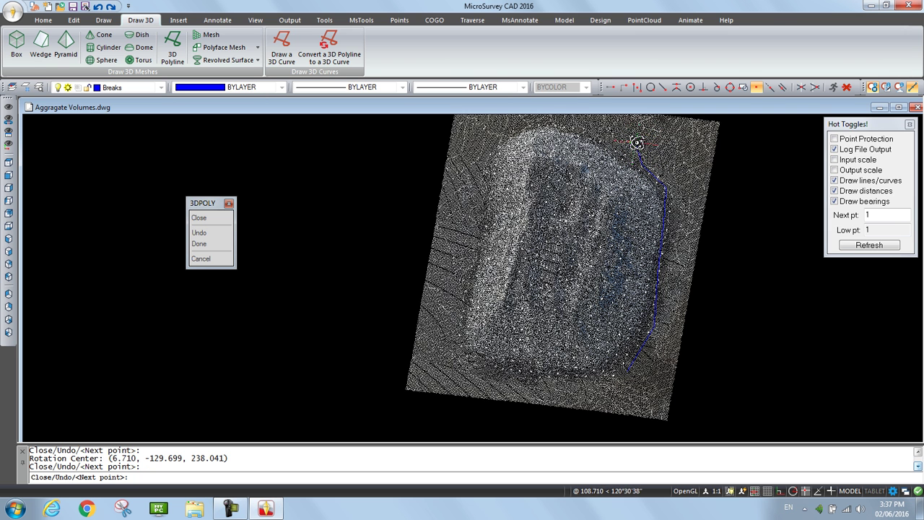
click(583, 128)
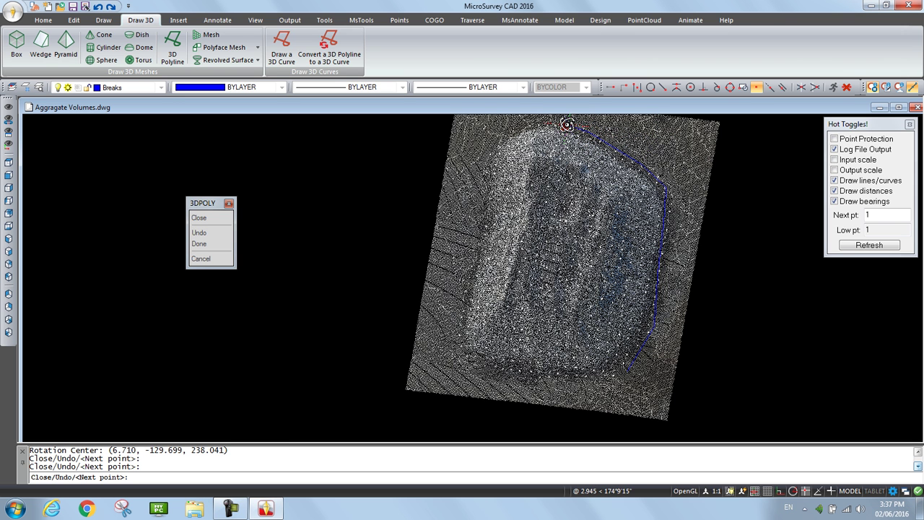
click(566, 124)
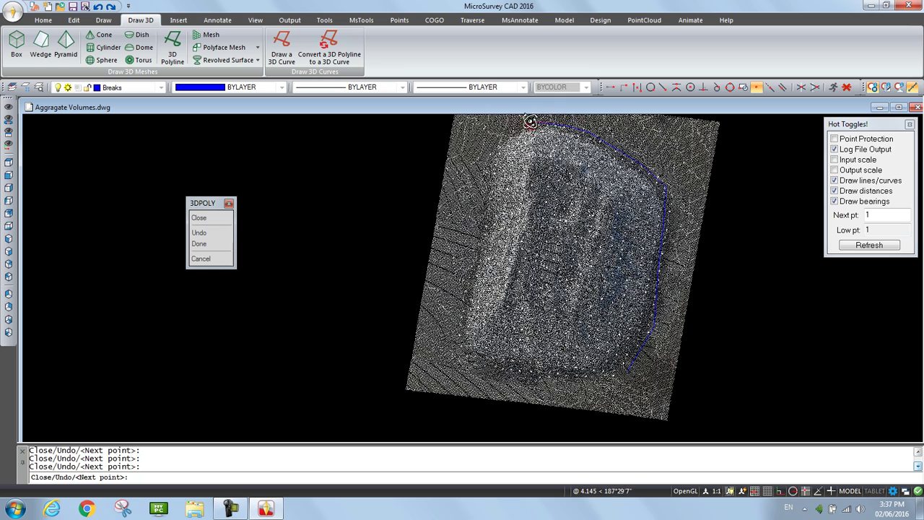
click(496, 143)
Step: Continue the 3D polyline down the stockpile's left side and along its lower edge, and close it at the starting vertex
shift+middle_drag(561, 248, 478, 187)
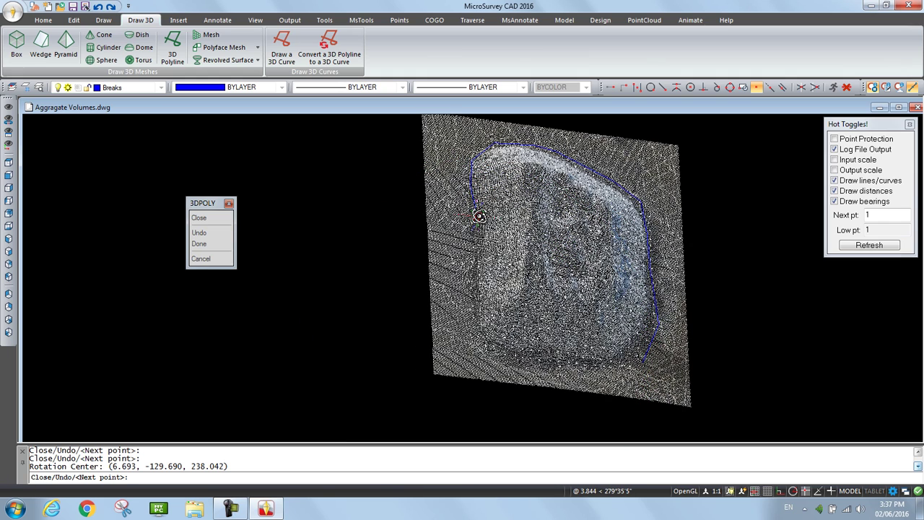
click(477, 254)
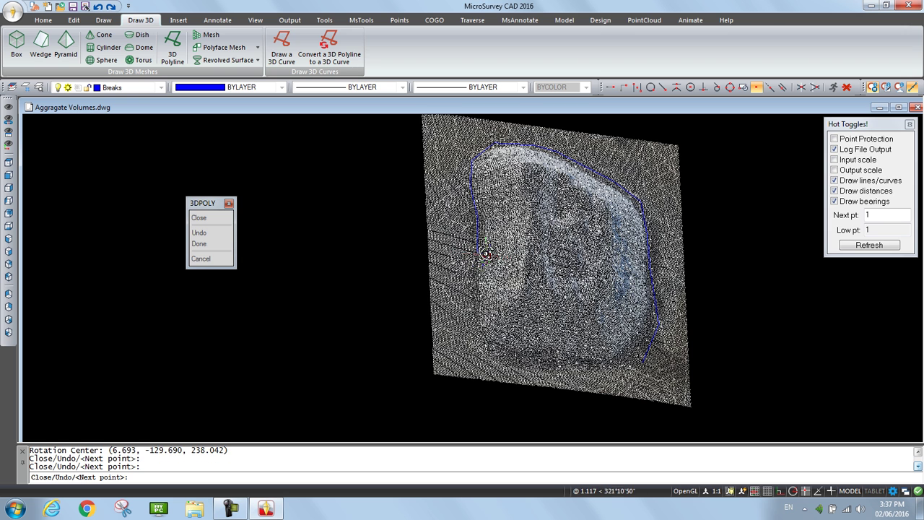
click(471, 300)
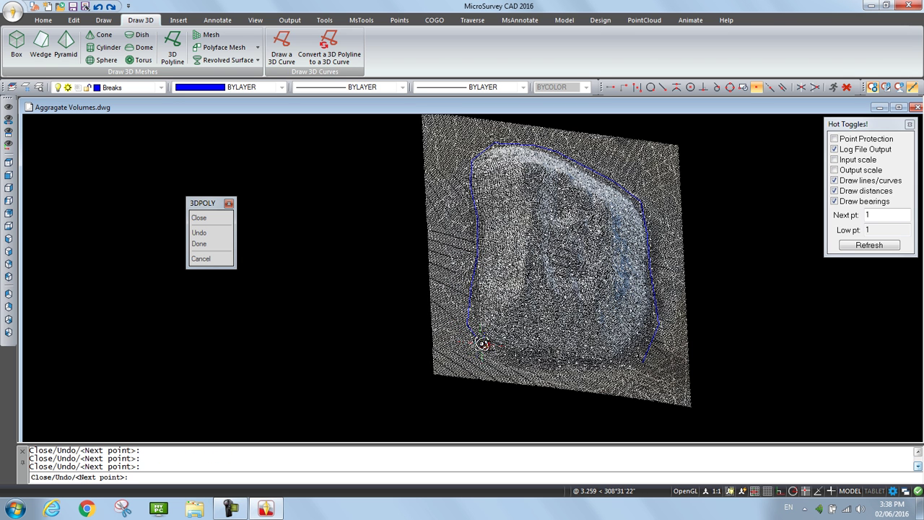
click(504, 357)
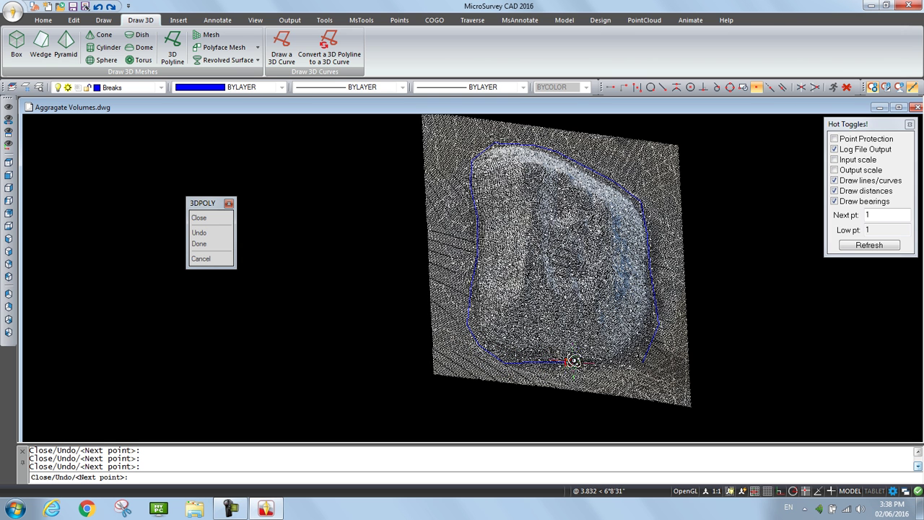
click(572, 361)
click(610, 365)
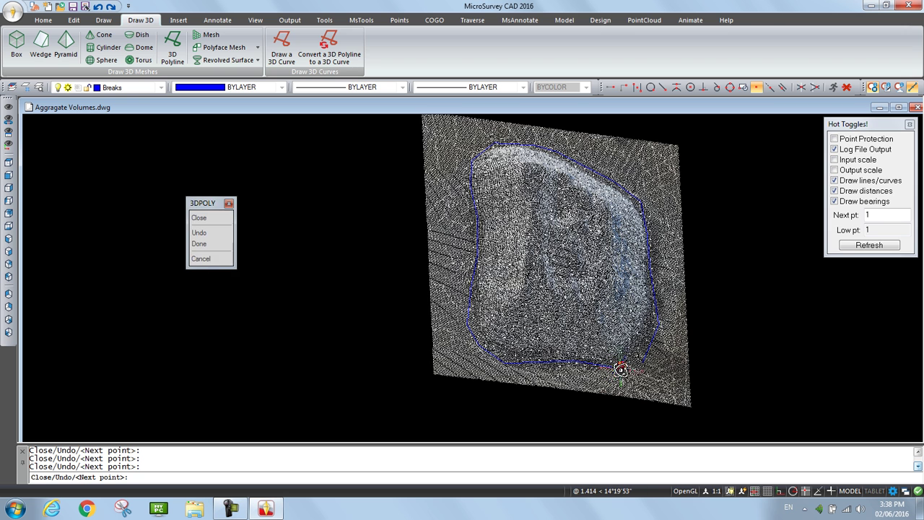
click(630, 367)
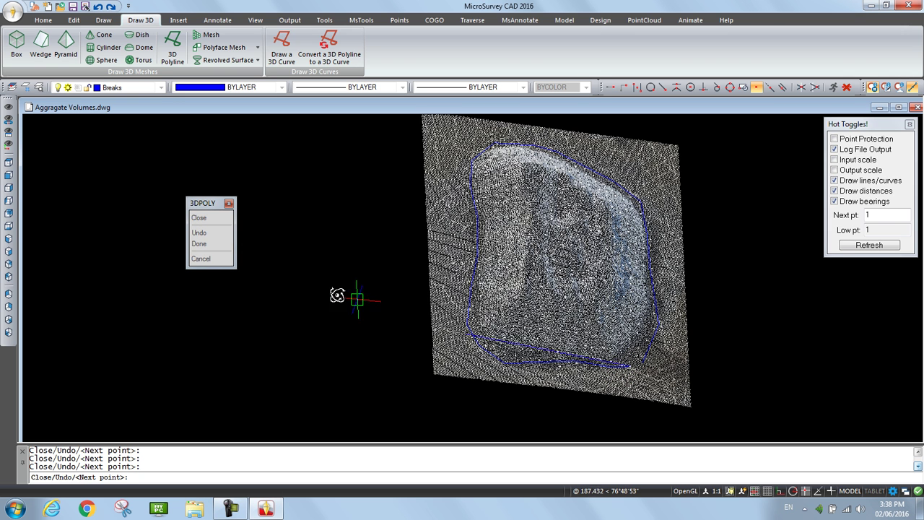
click(203, 218)
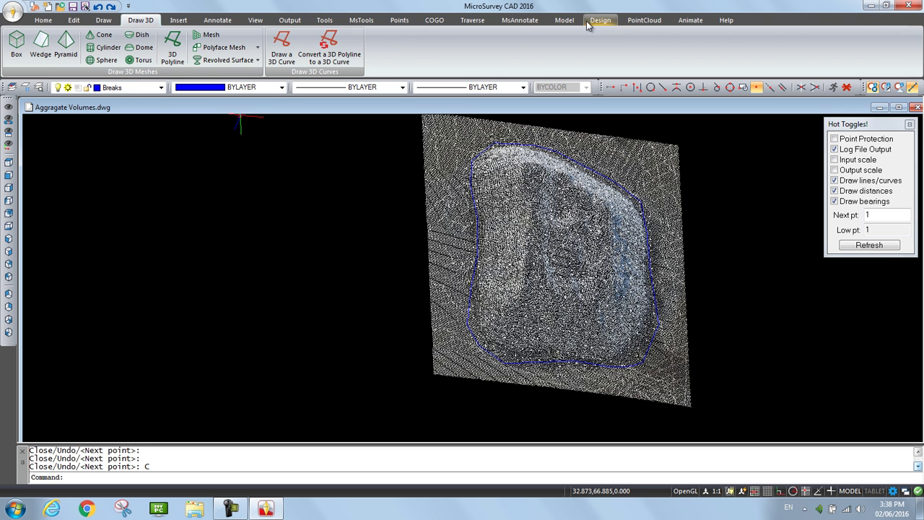
Step: Turn off point cloud visibility and rotate the grid points and breakline to a near-plan view
click(632, 22)
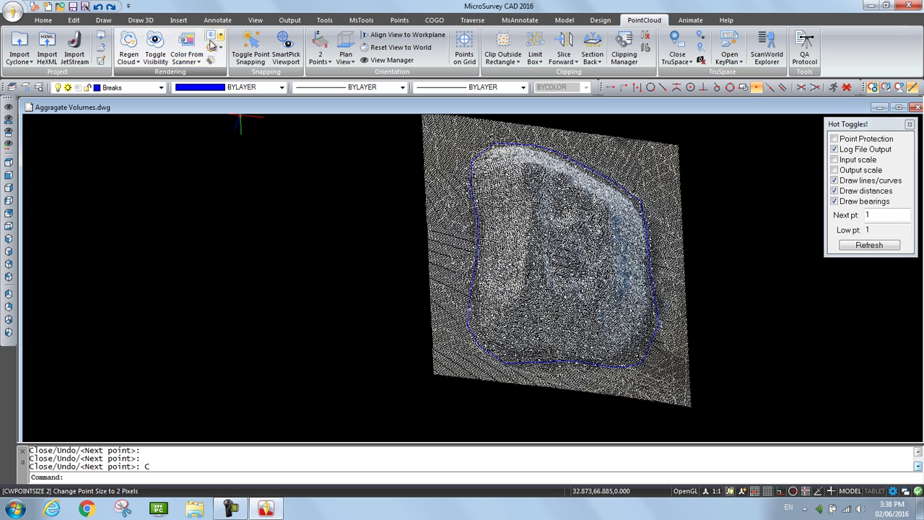
click(153, 45)
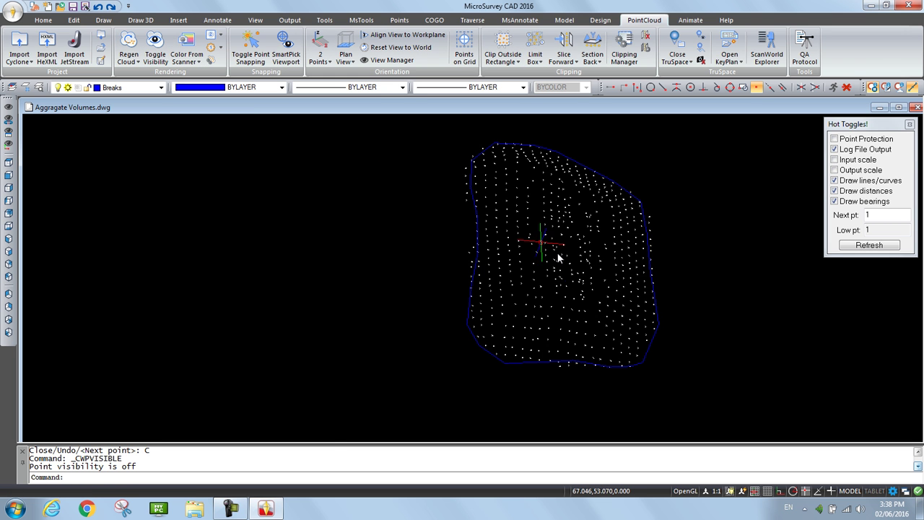
shift+middle_drag(573, 330, 550, 381)
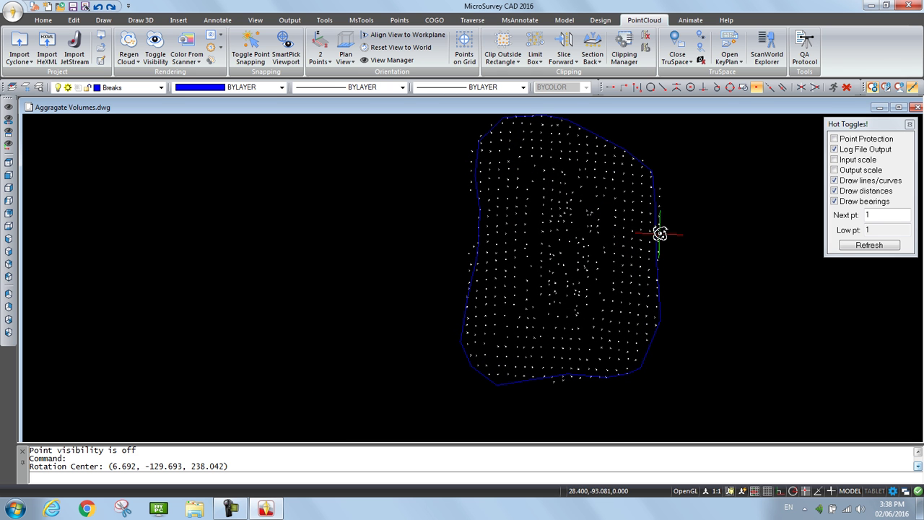
Step: Delete the grid points that lie outside the closed breakline, beginning along its upper right side
middle_drag(652, 192, 495, 247)
scroll(526, 257, up, 4)
scroll(490, 223, up, 2)
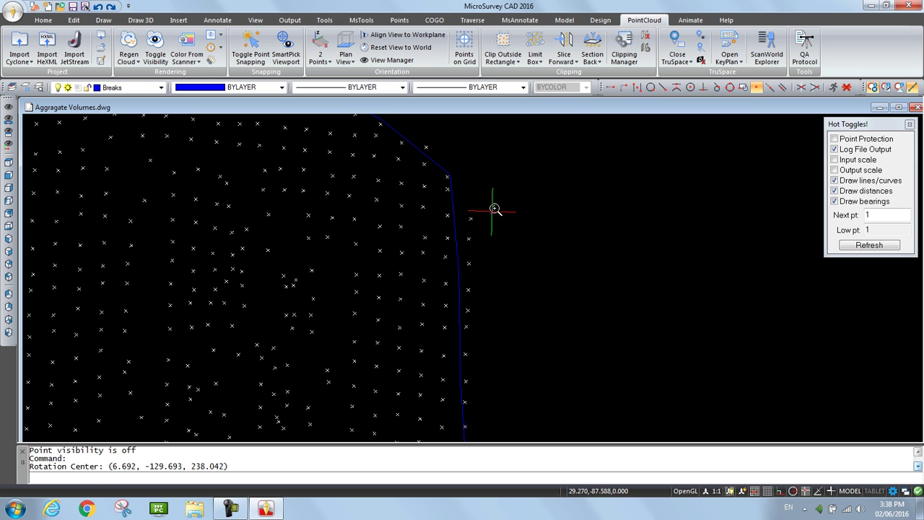
click(497, 204)
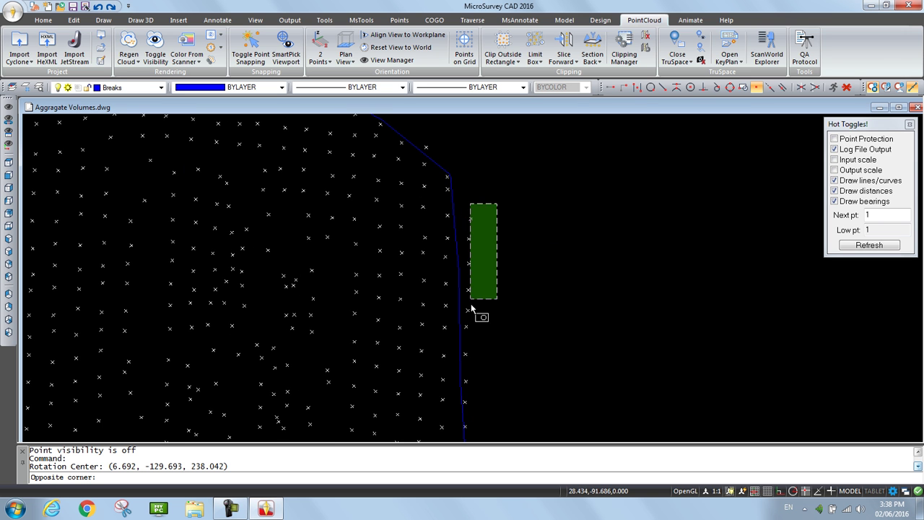
click(464, 345)
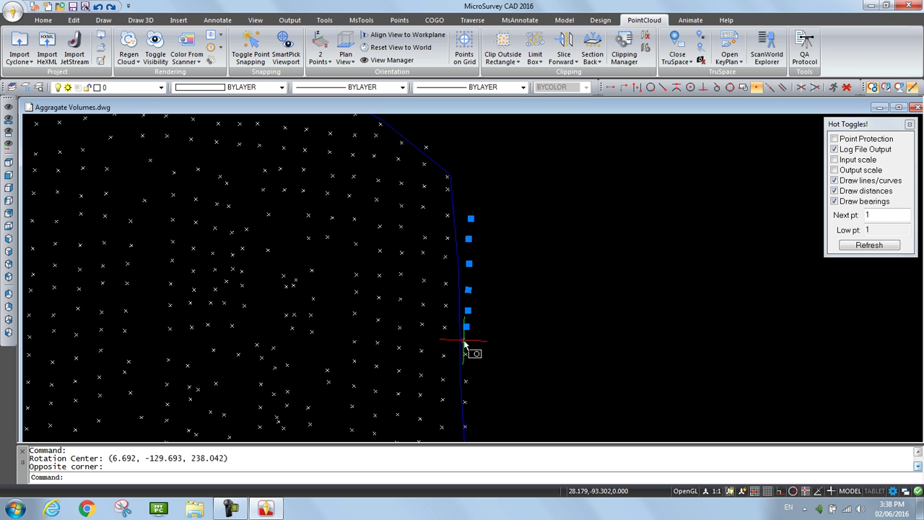
key(Delete)
middle_drag(528, 383, 537, 172)
Step: Extract all the grid points and the breakline to a DTM surface named top, with Make surface current enabled
middle_click(472, 274)
middle_click(472, 274)
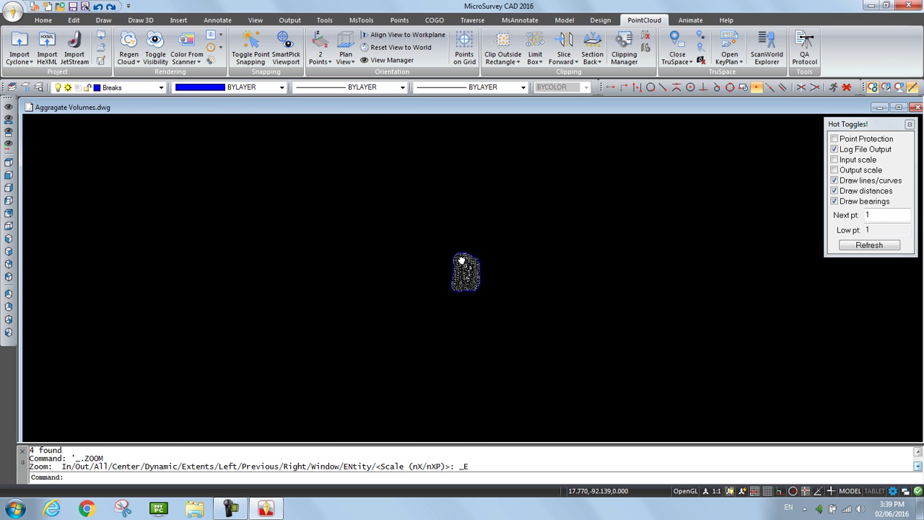
scroll(453, 249, up, 3)
scroll(453, 249, up, 3)
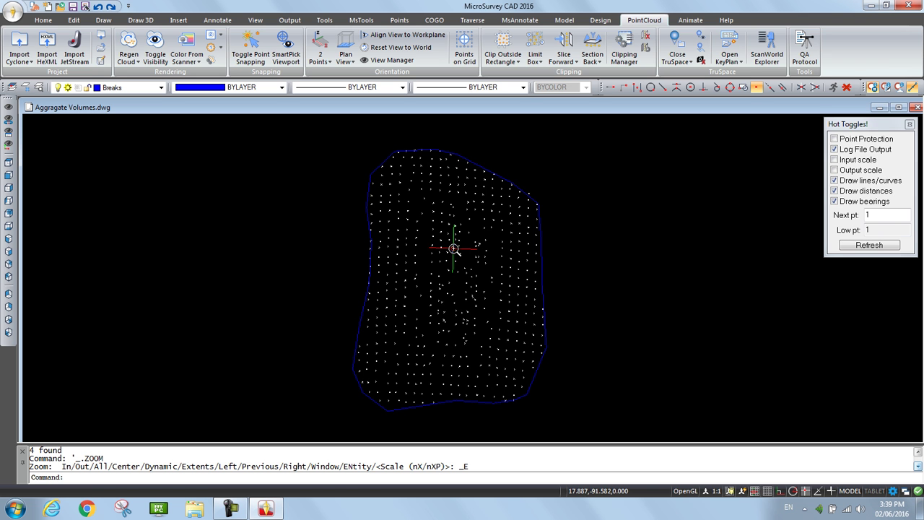
click(567, 21)
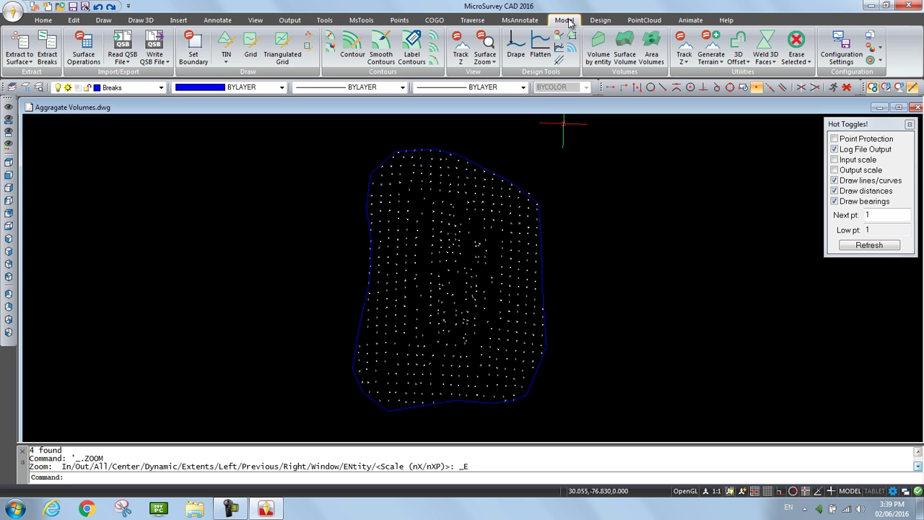
click(27, 51)
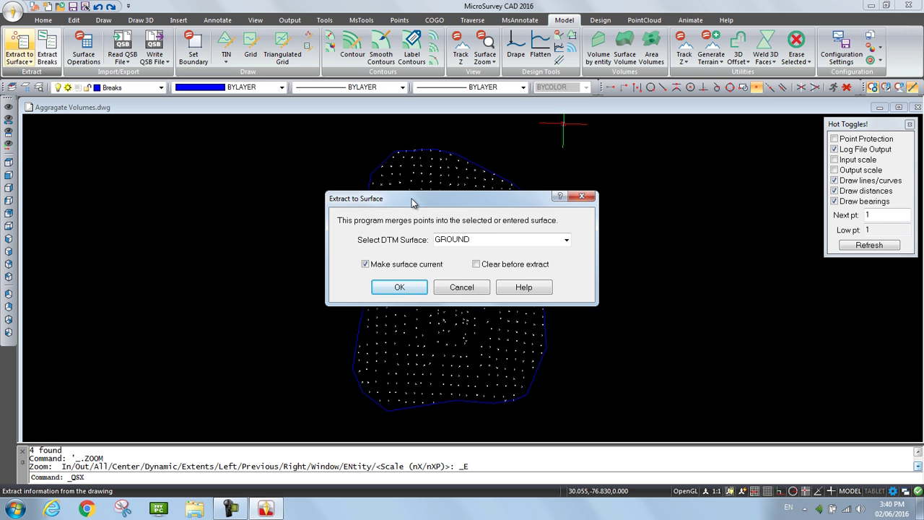
double_click(493, 239)
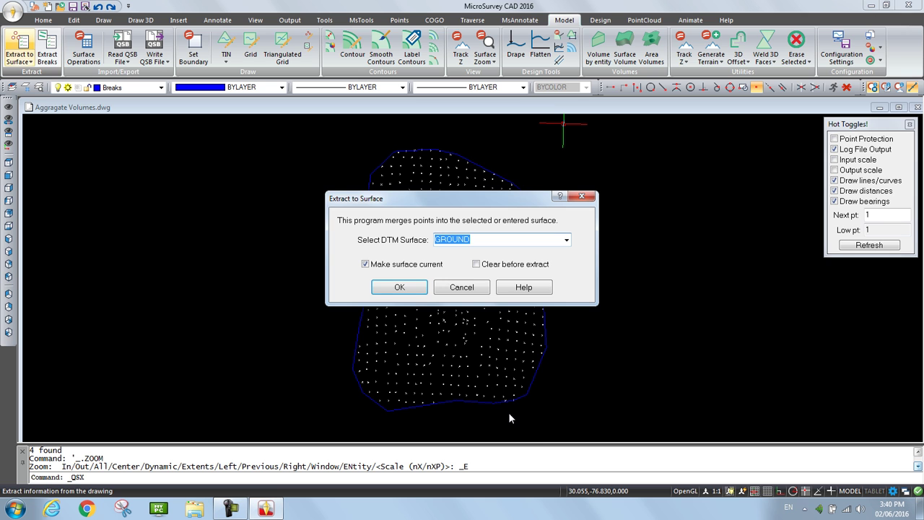
text(top)
click(409, 288)
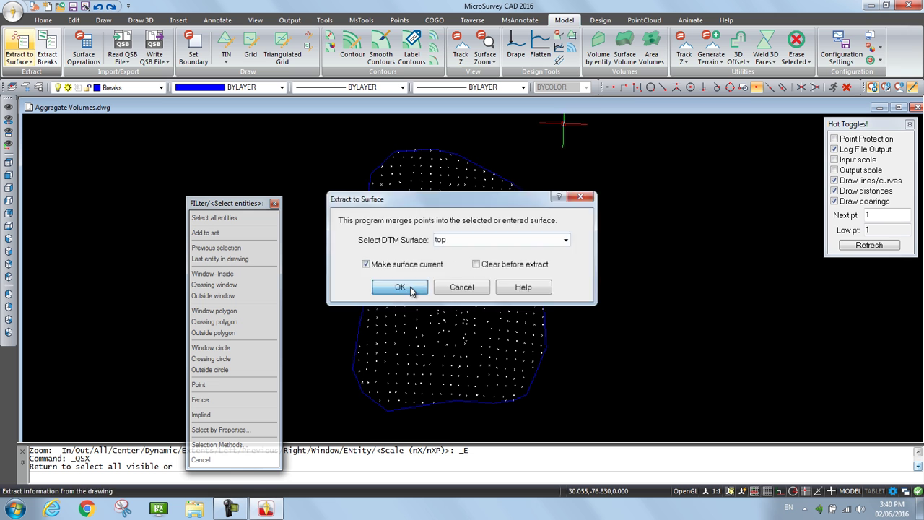
click(330, 423)
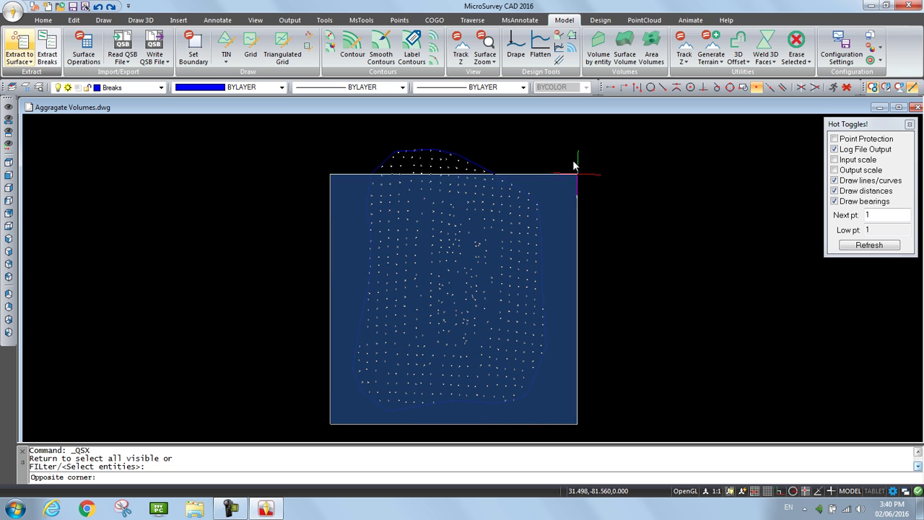
click(557, 142)
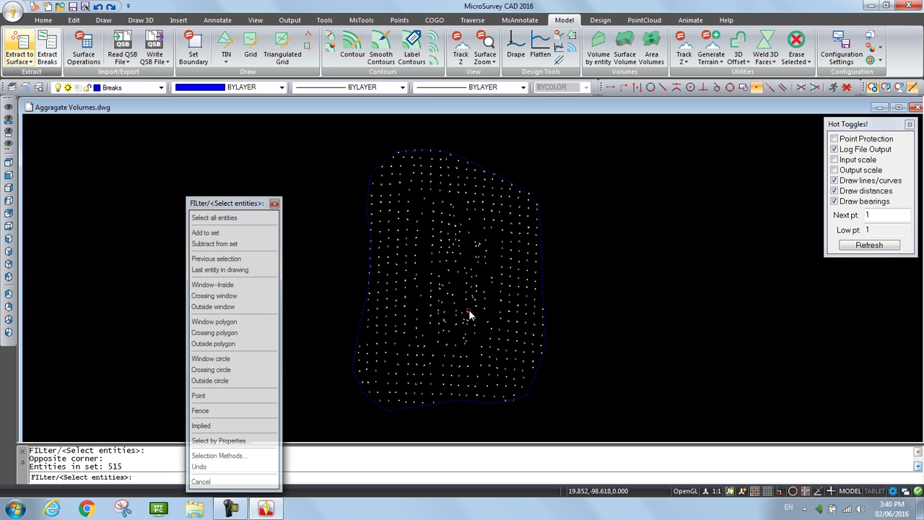
key(Return)
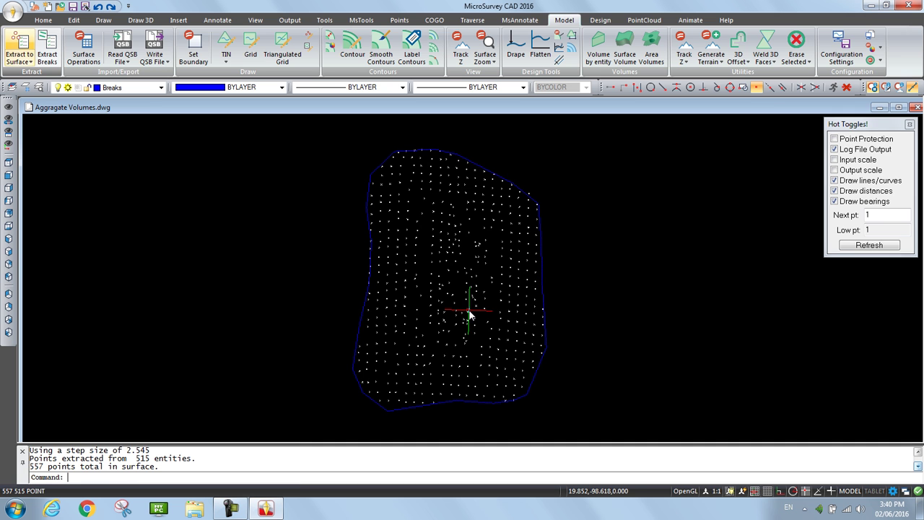
Step: Extract the closed blue toe polyline as a breakline into the TOP DTM surface, keeping Make surface current enabled
click(48, 45)
drag(430, 199, 204, 111)
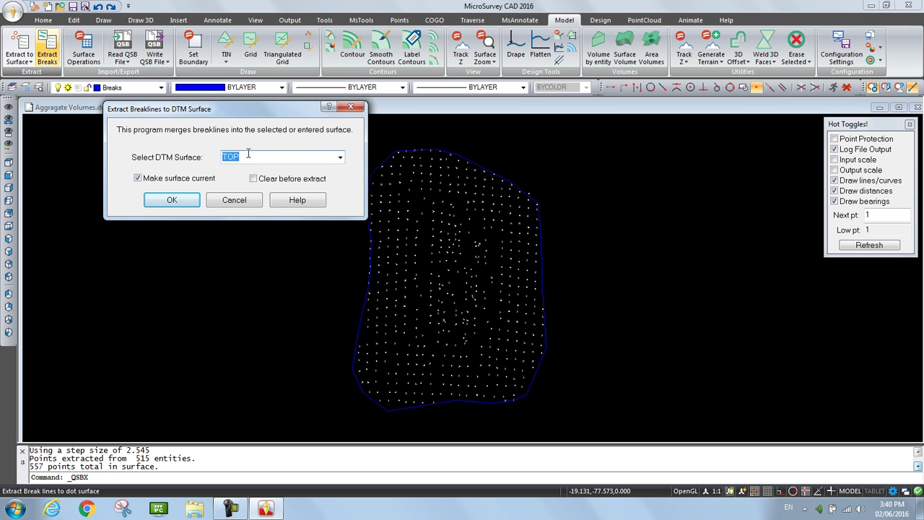
click(172, 200)
scroll(552, 301, up, 3)
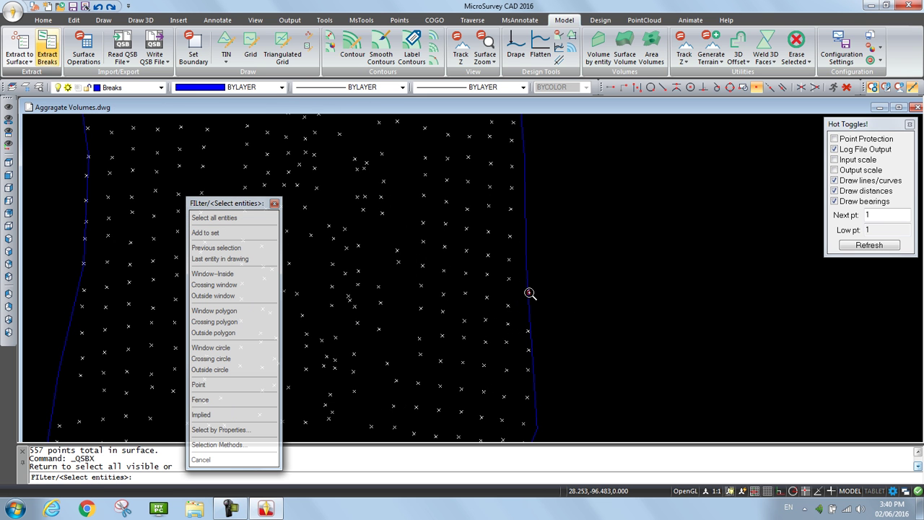
click(530, 292)
scroll(583, 285, down, 4)
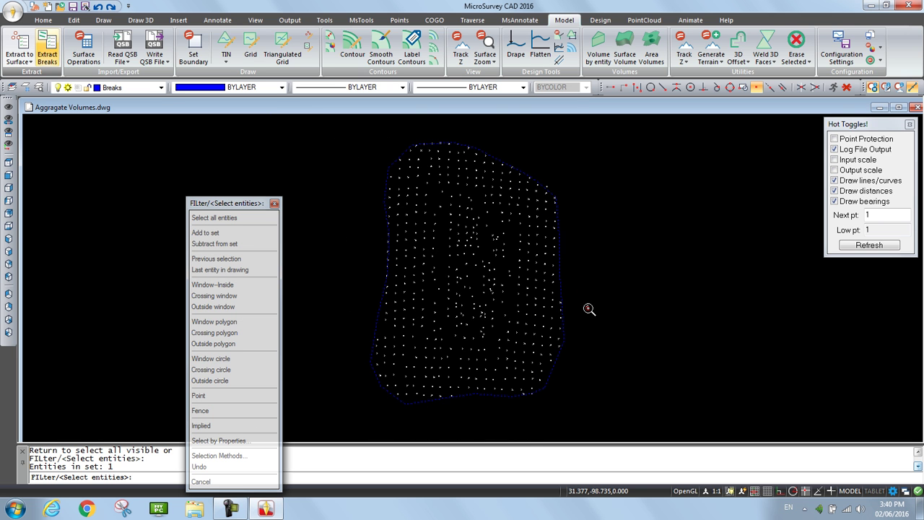
key(Return)
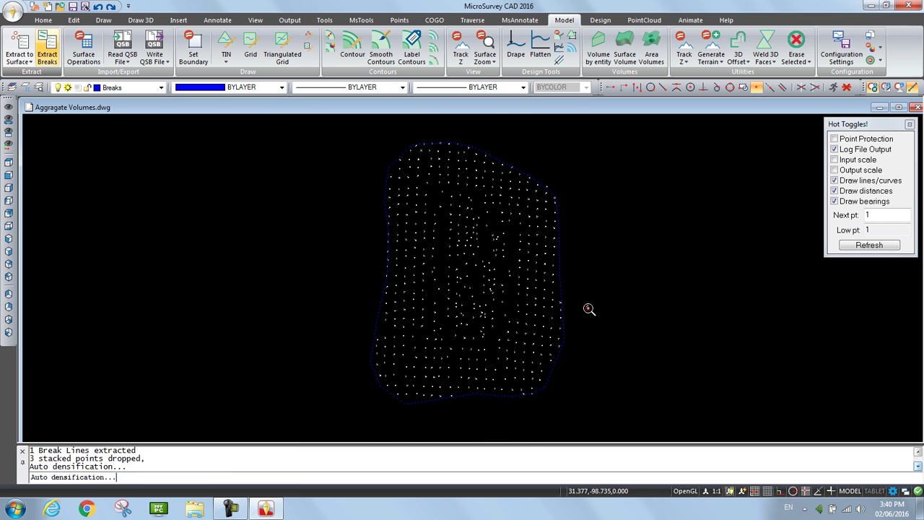
mouse_move(588, 305)
middle_down()
mouse_move(571, 324)
mouse_move(548, 316)
mouse_move(549, 324)
middle_up()
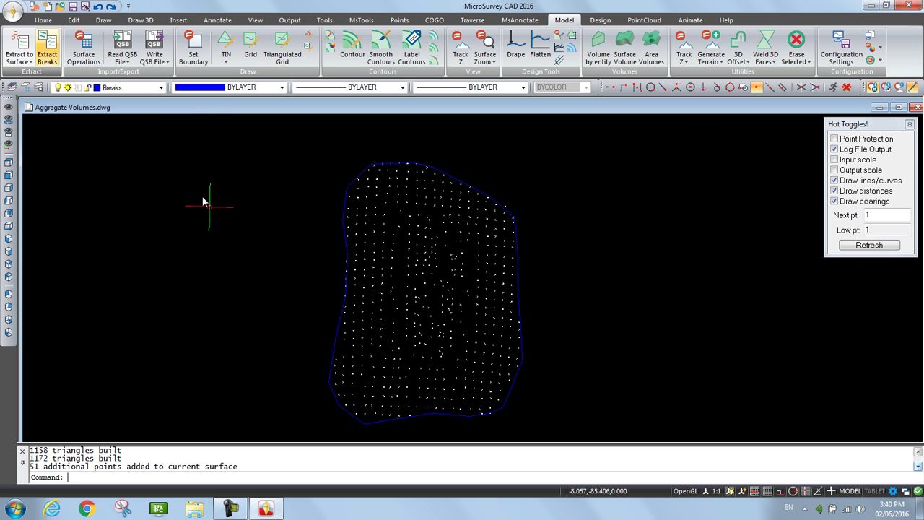
Step: Extract only the closed toe polyline to a DTM surface named Bottom, with Make surface current enabled
click(19, 50)
drag(462, 239, 358, 248)
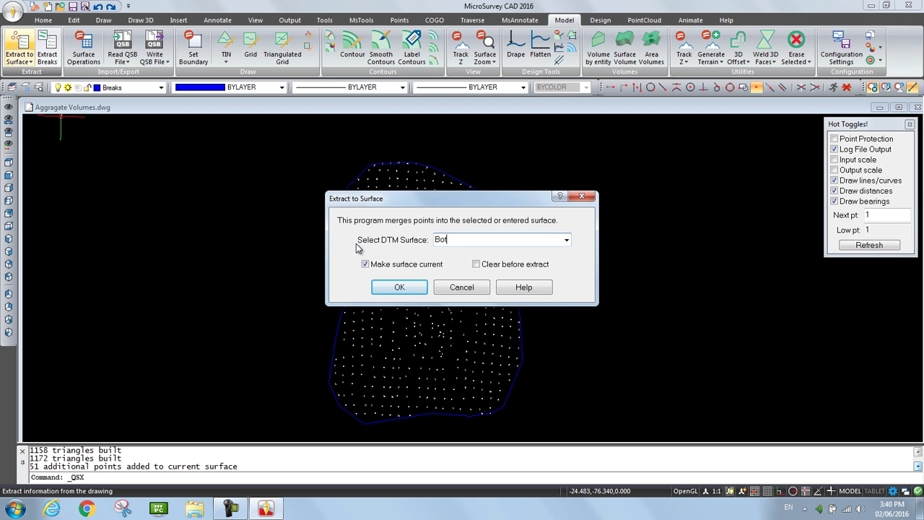
click(421, 289)
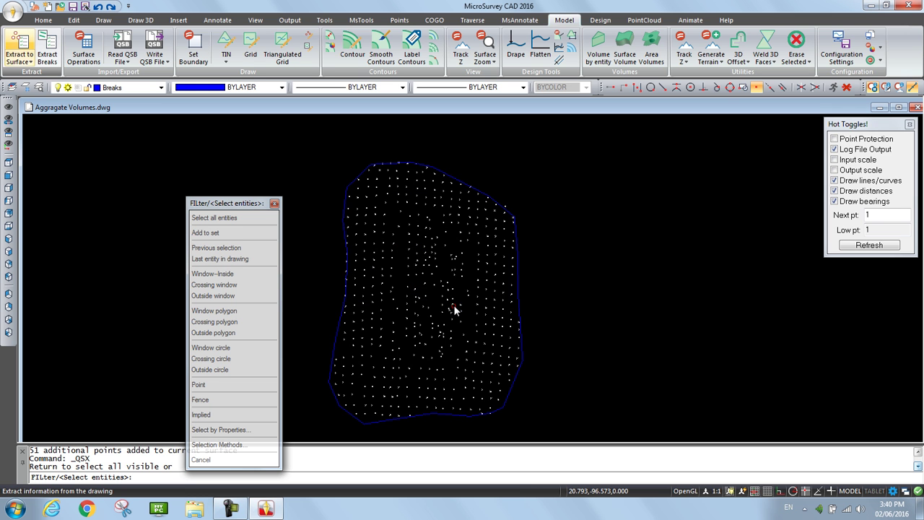
scroll(491, 279, up, 2)
scroll(481, 367, up, 3)
click(478, 337)
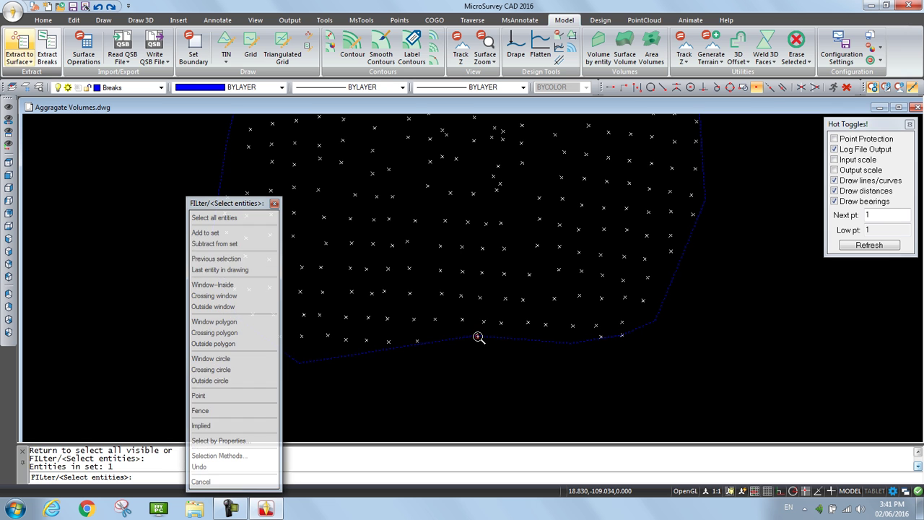
key(Return)
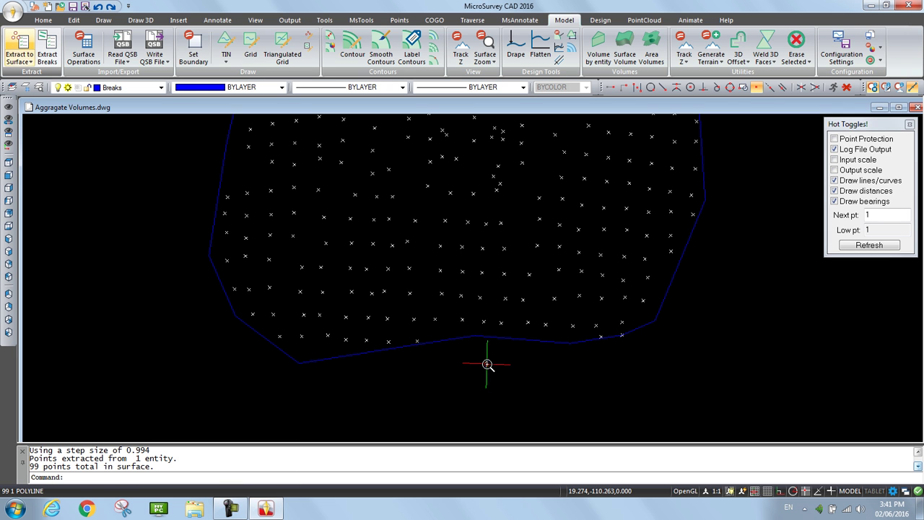
Step: Tilt the model to an oblique 3D view and display the BOTTOM surface's TIN with the Show option
scroll(367, 383, down, 1)
scroll(367, 382, down, 2)
ctrl+middle_drag(396, 412, 380, 302)
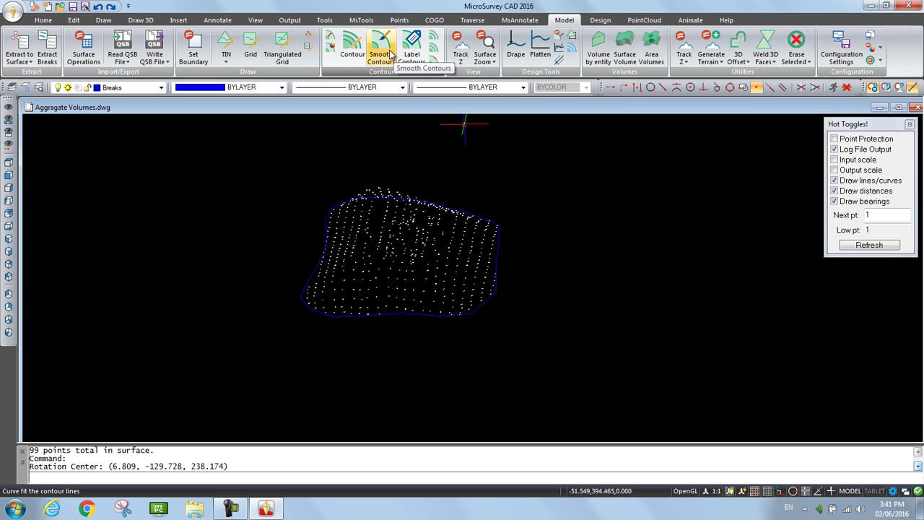
click(225, 46)
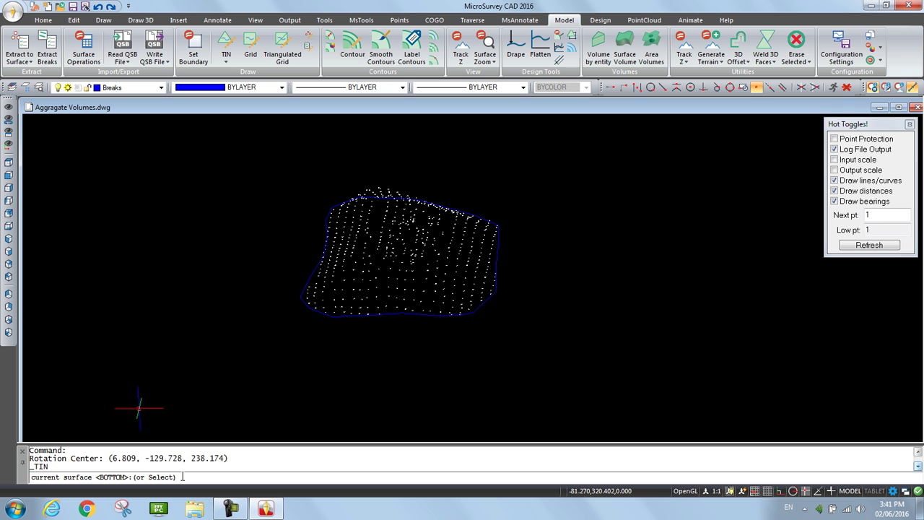
key(Return)
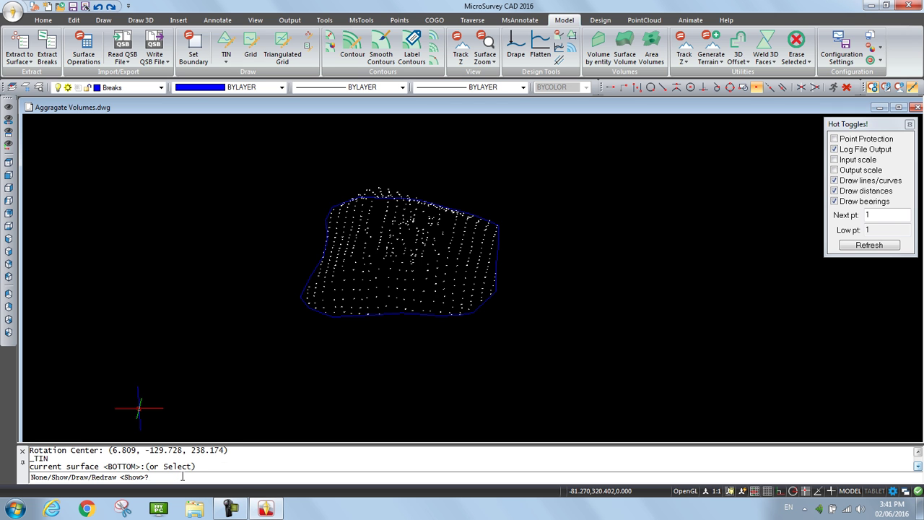
key(Return)
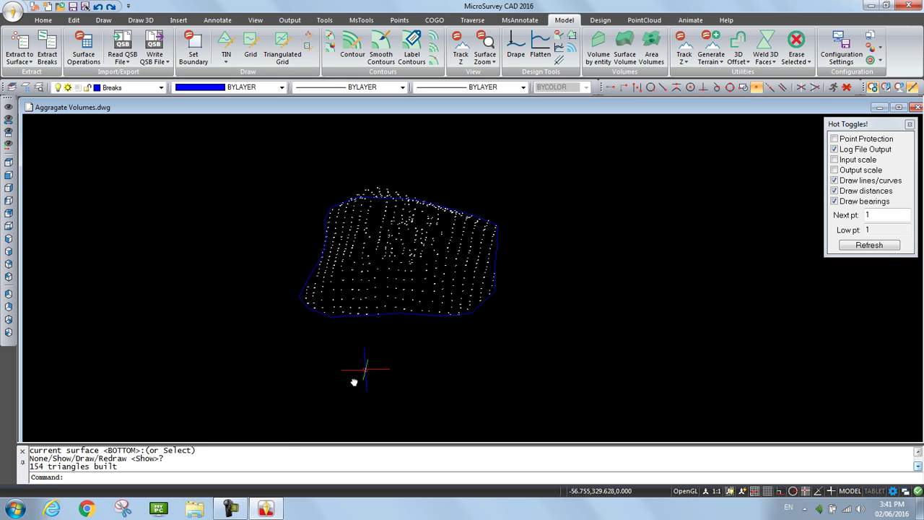
Step: Select the TOP surface for the TIN command and display its triangles with the Show option
click(228, 46)
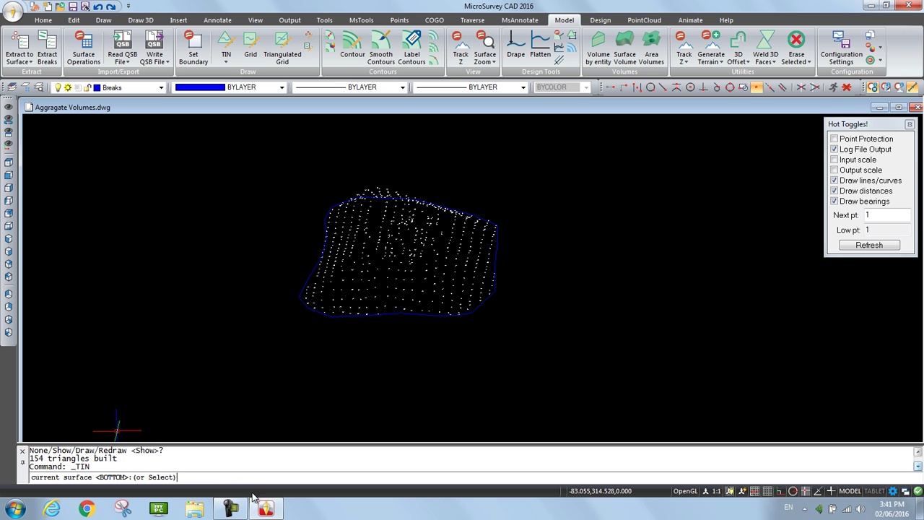
text(s)
key(Return)
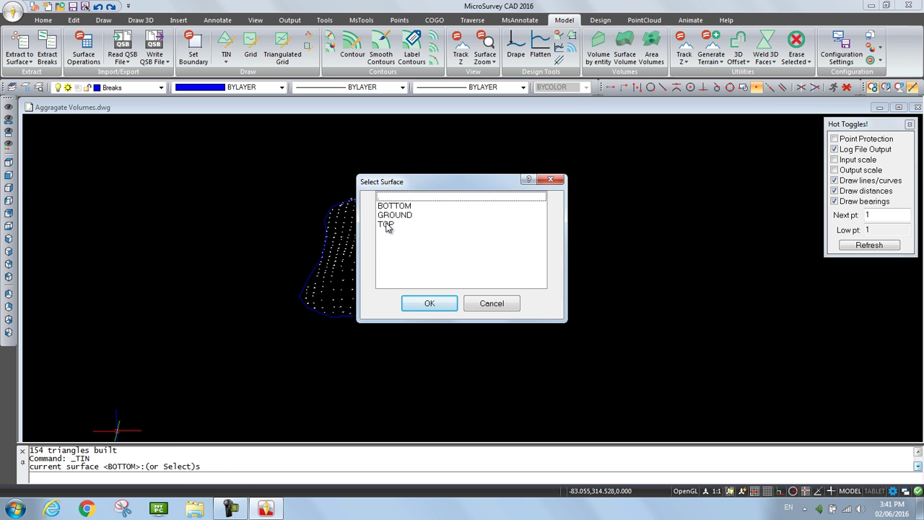
click(386, 224)
click(428, 303)
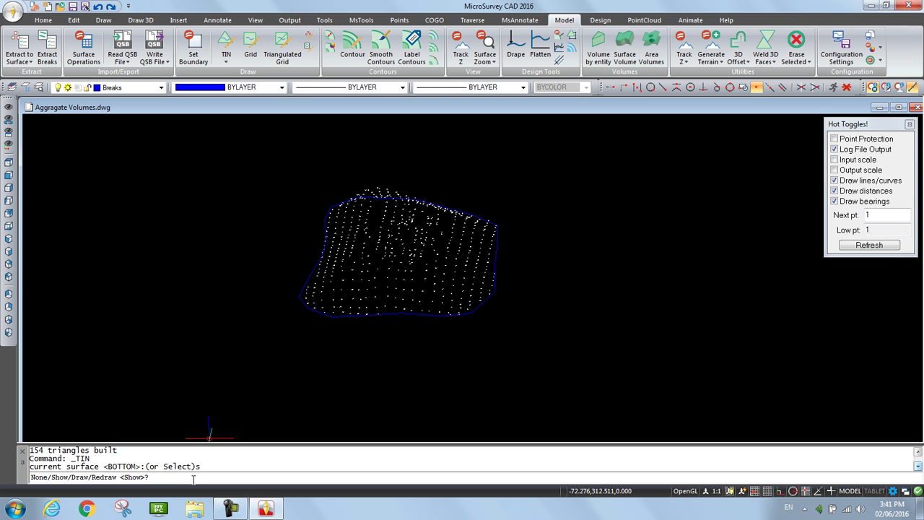
text(s)
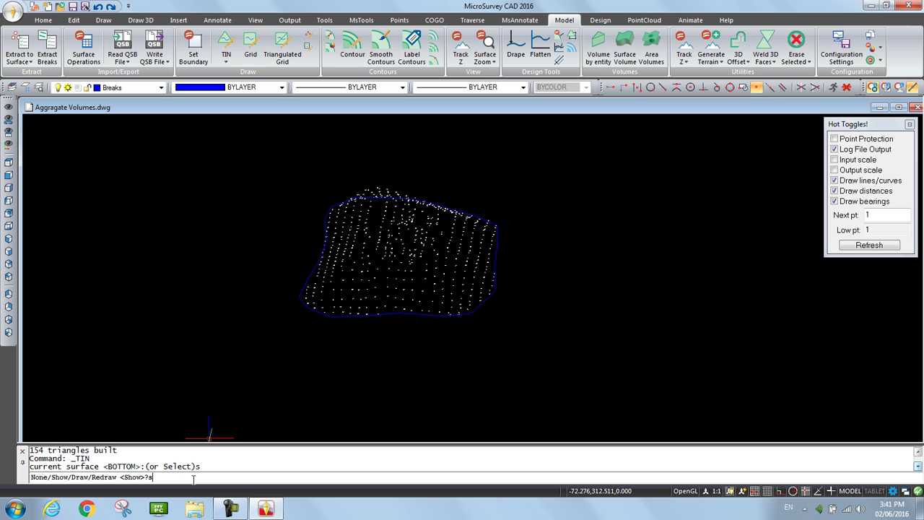
key(Return)
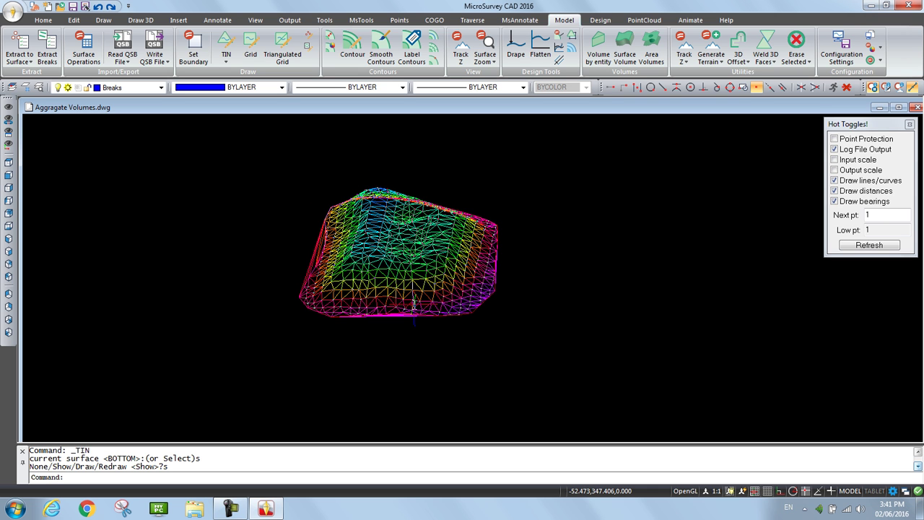
middle_drag(430, 339, 409, 349)
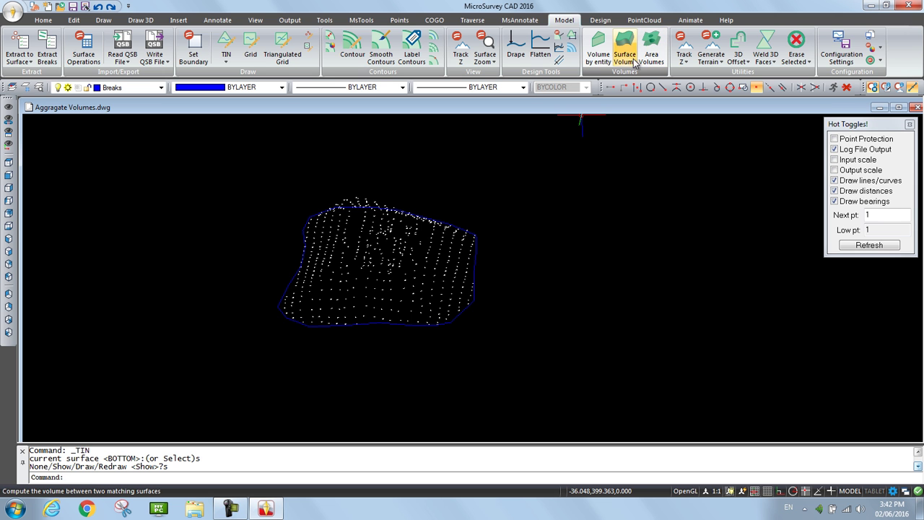
Step: Compute the Planar Tin cut and fill volume between surfaces top and bottom without file output, and highlight the full volume report in the command history
click(624, 48)
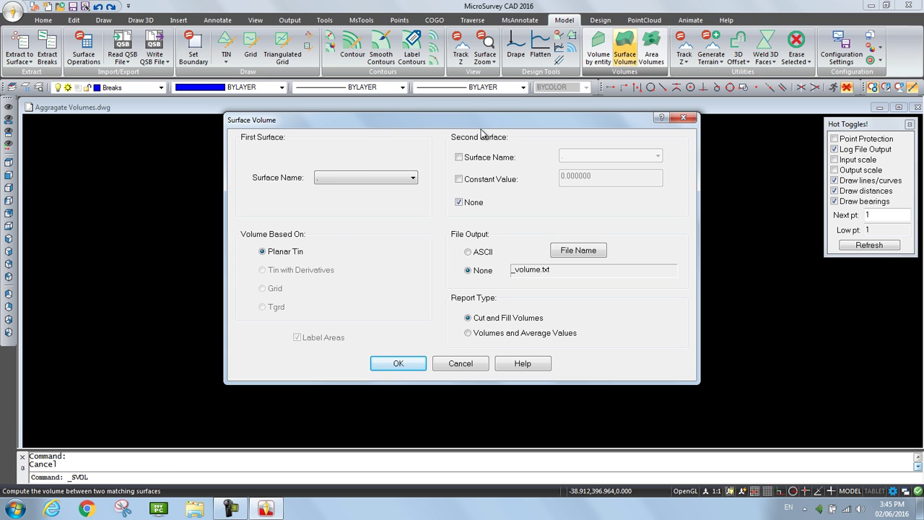
click(414, 180)
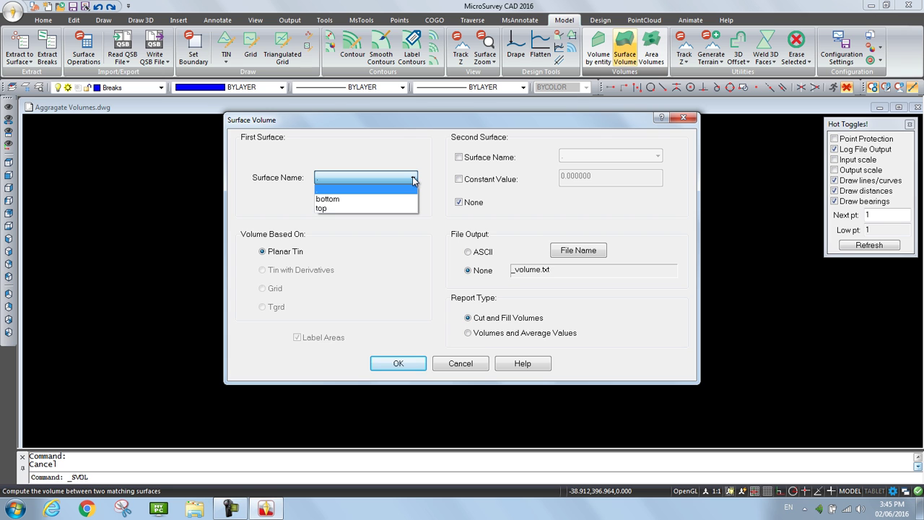
click(378, 208)
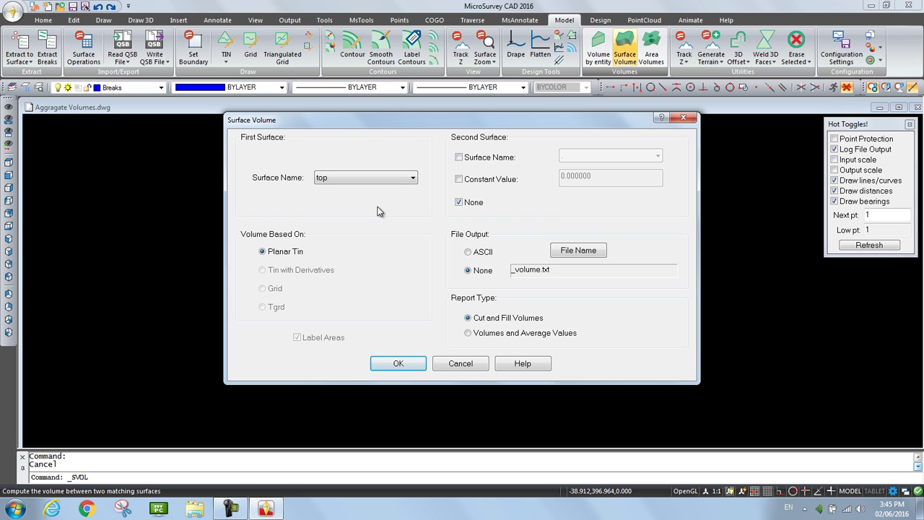
click(459, 157)
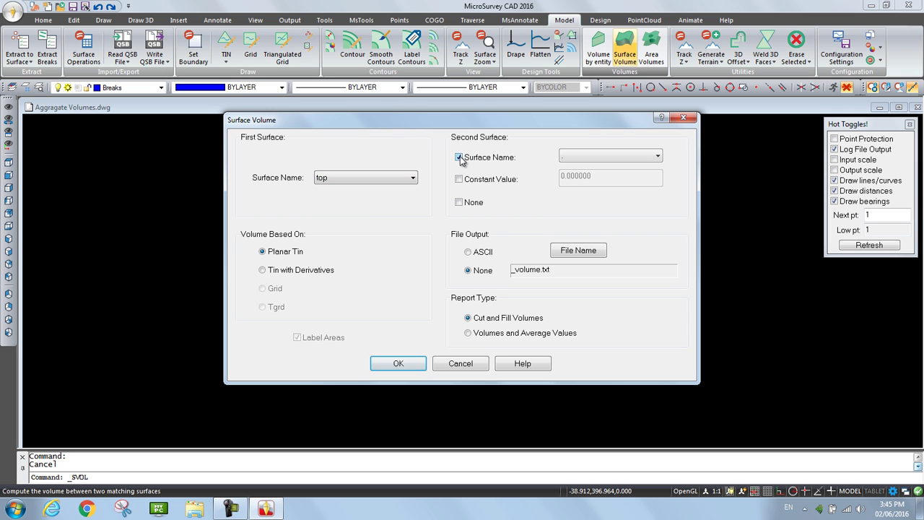
click(568, 158)
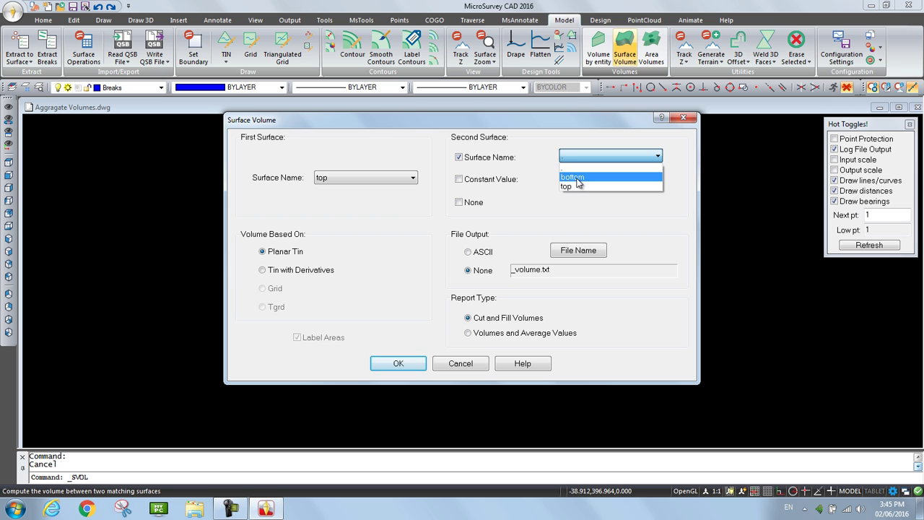
click(577, 178)
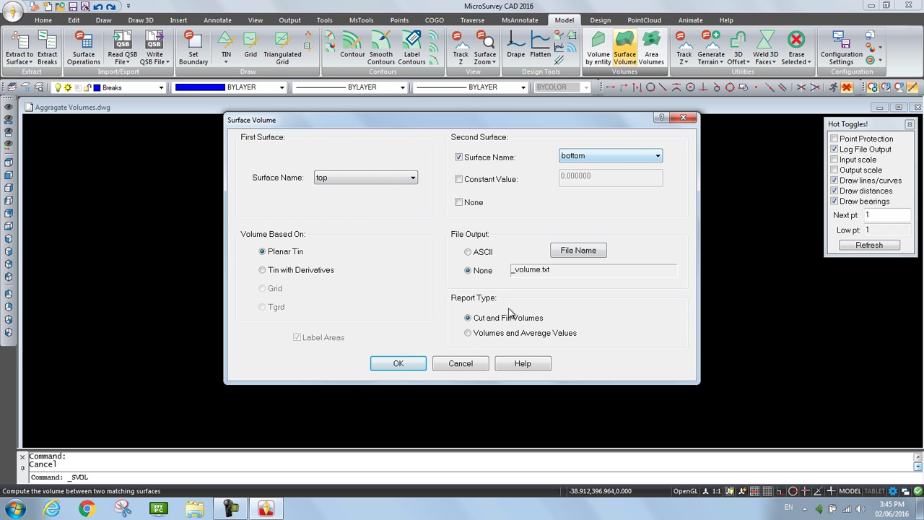
click(398, 363)
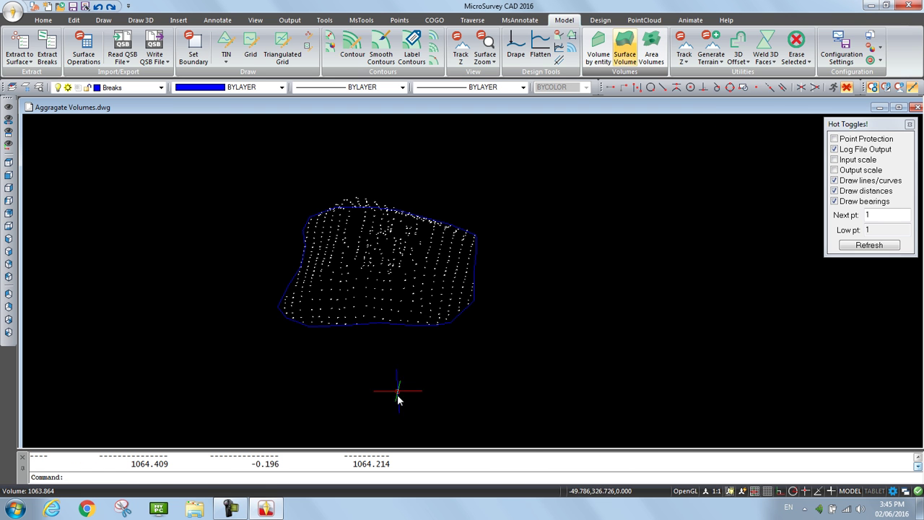
drag(403, 449, 406, 382)
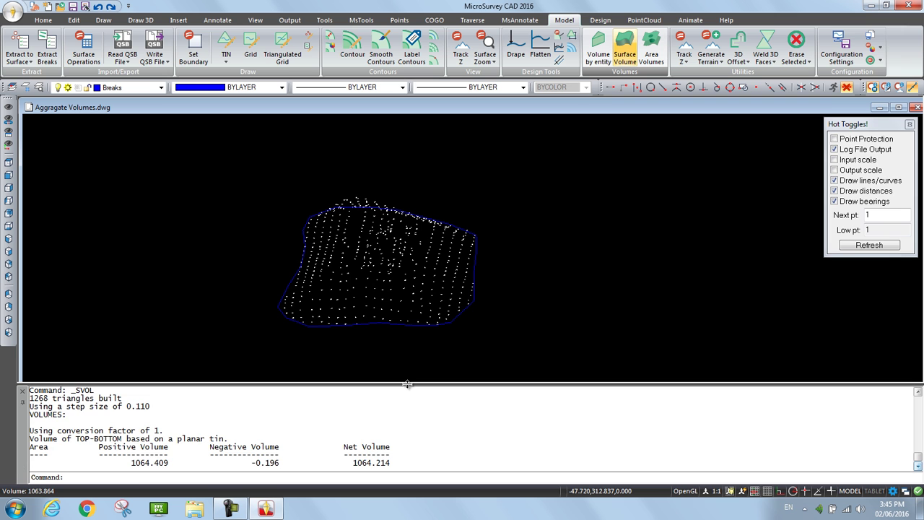
drag(399, 464, 29, 431)
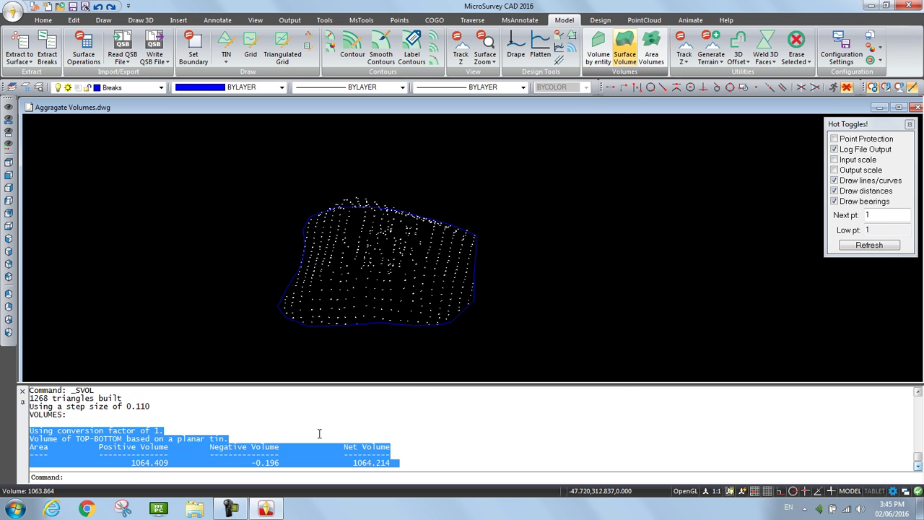